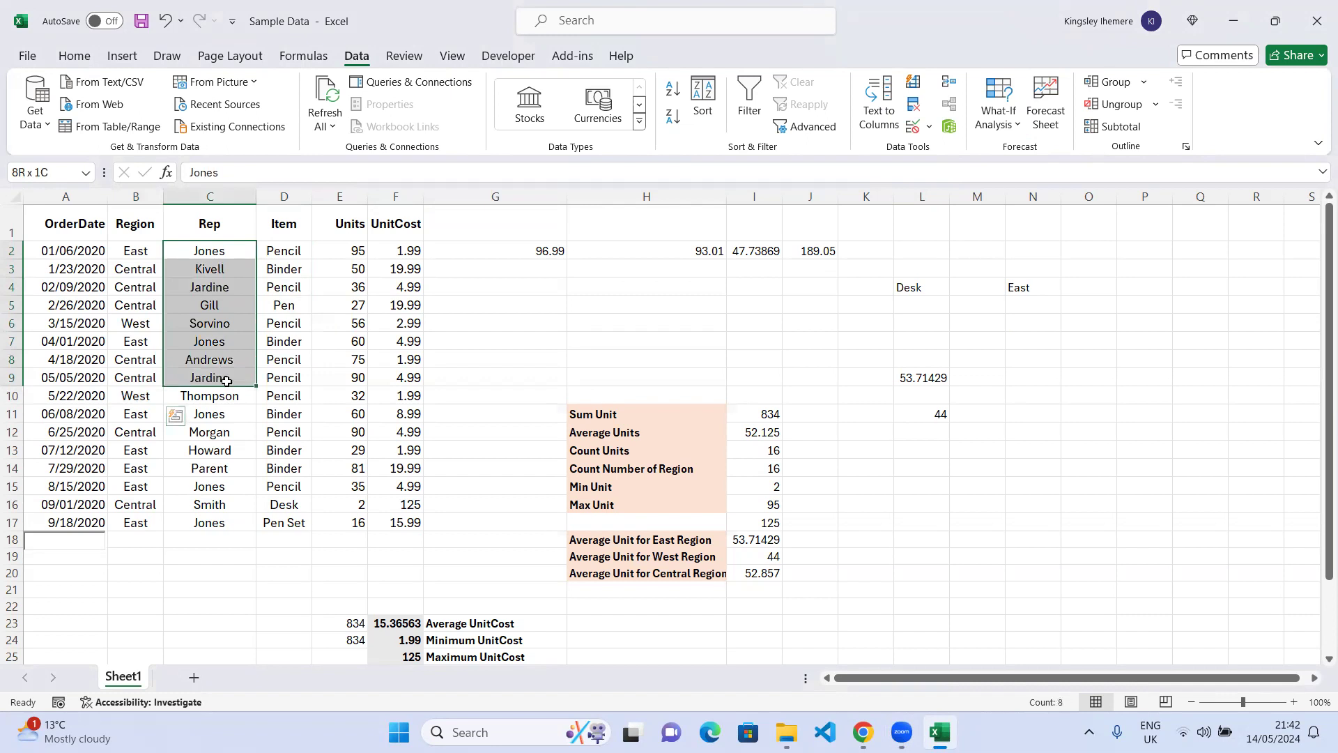
# Step: Open the data validation settings for cell P4 and set the allowed type to List
pyautogui.click(209, 433)
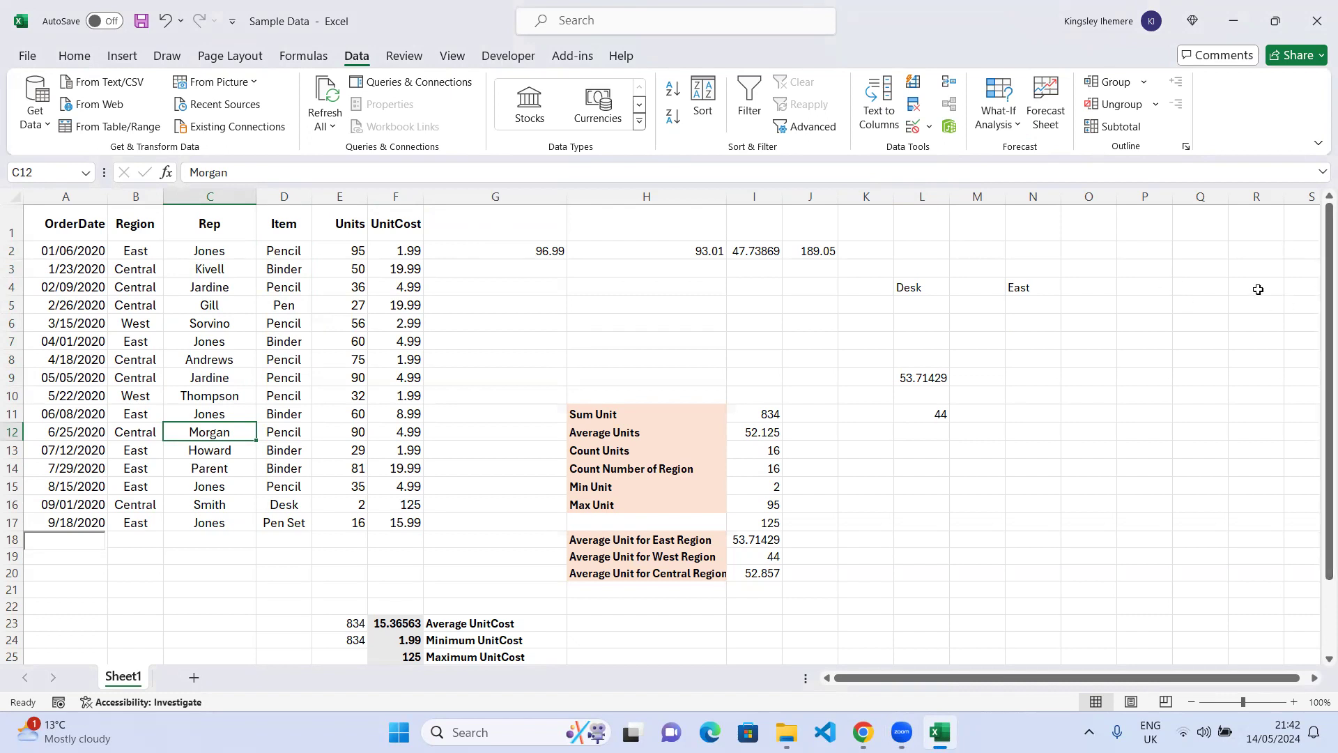
pyautogui.click(1143, 287)
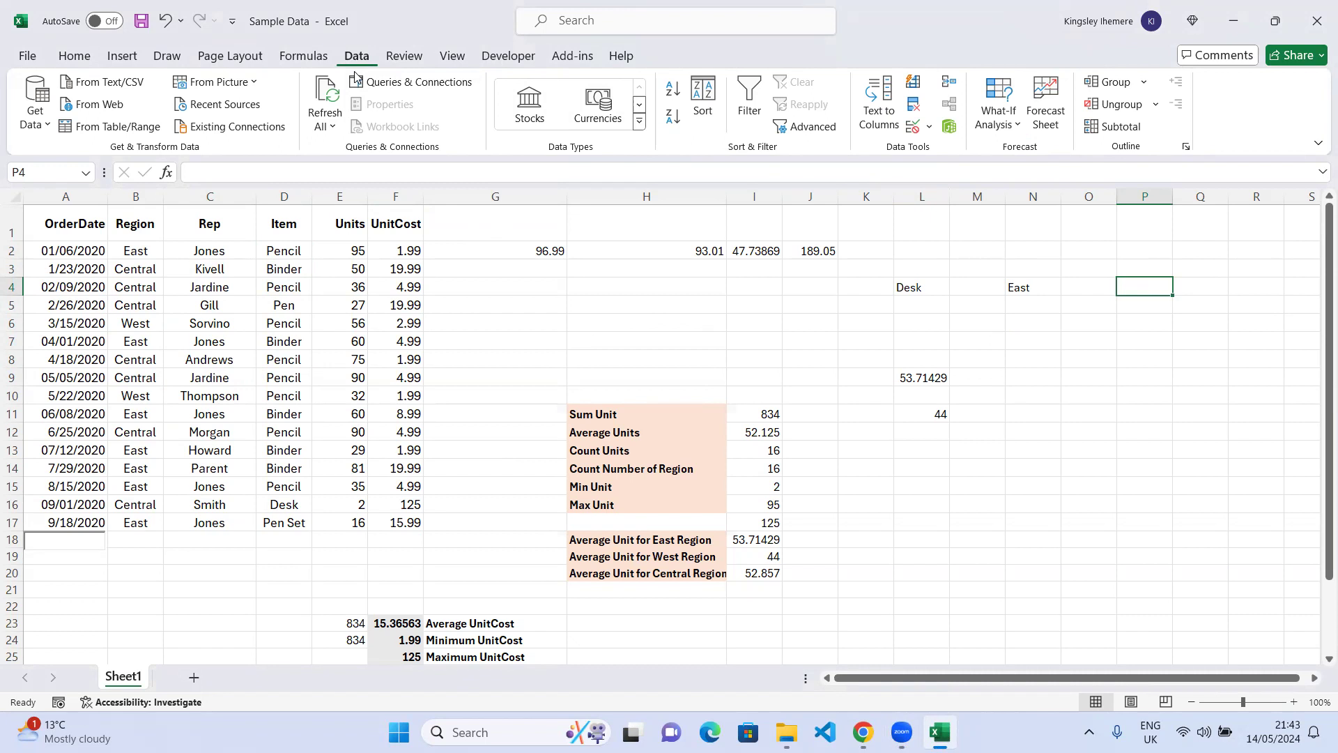
pyautogui.click(1137, 292)
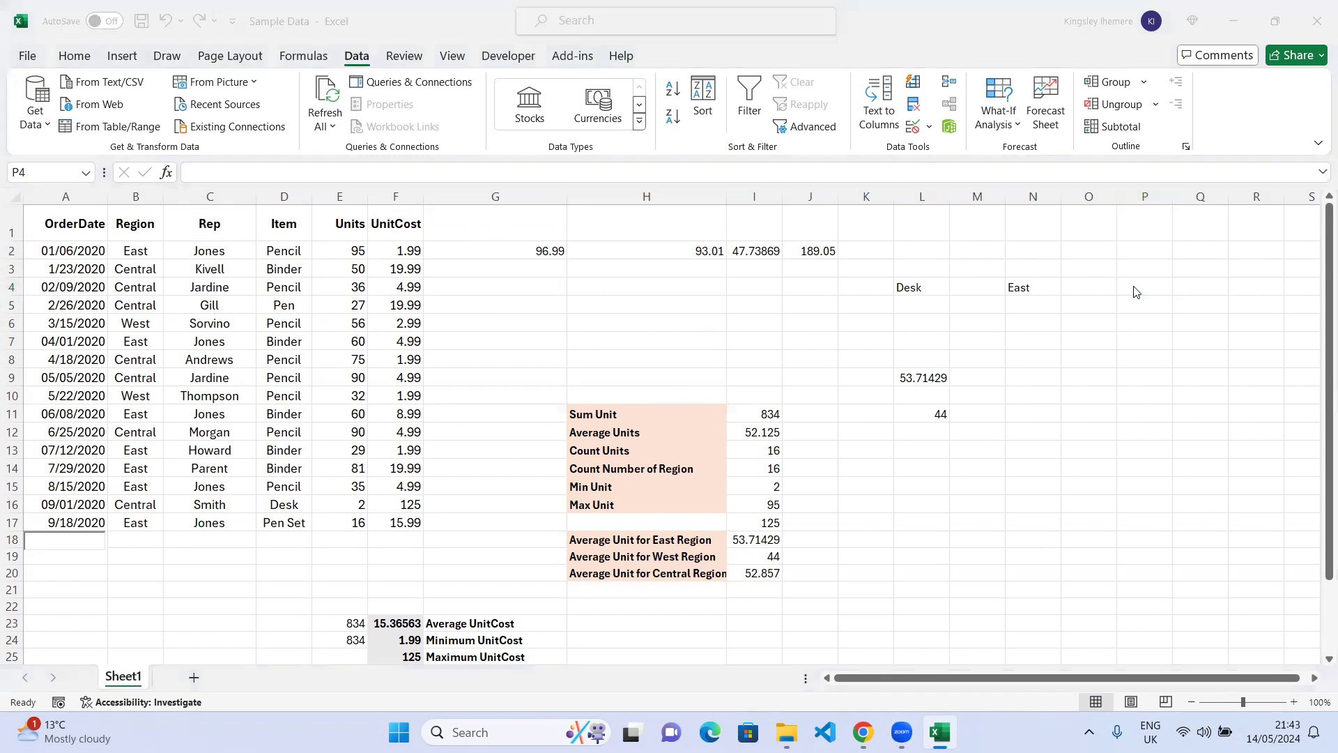
pyautogui.click(359, 60)
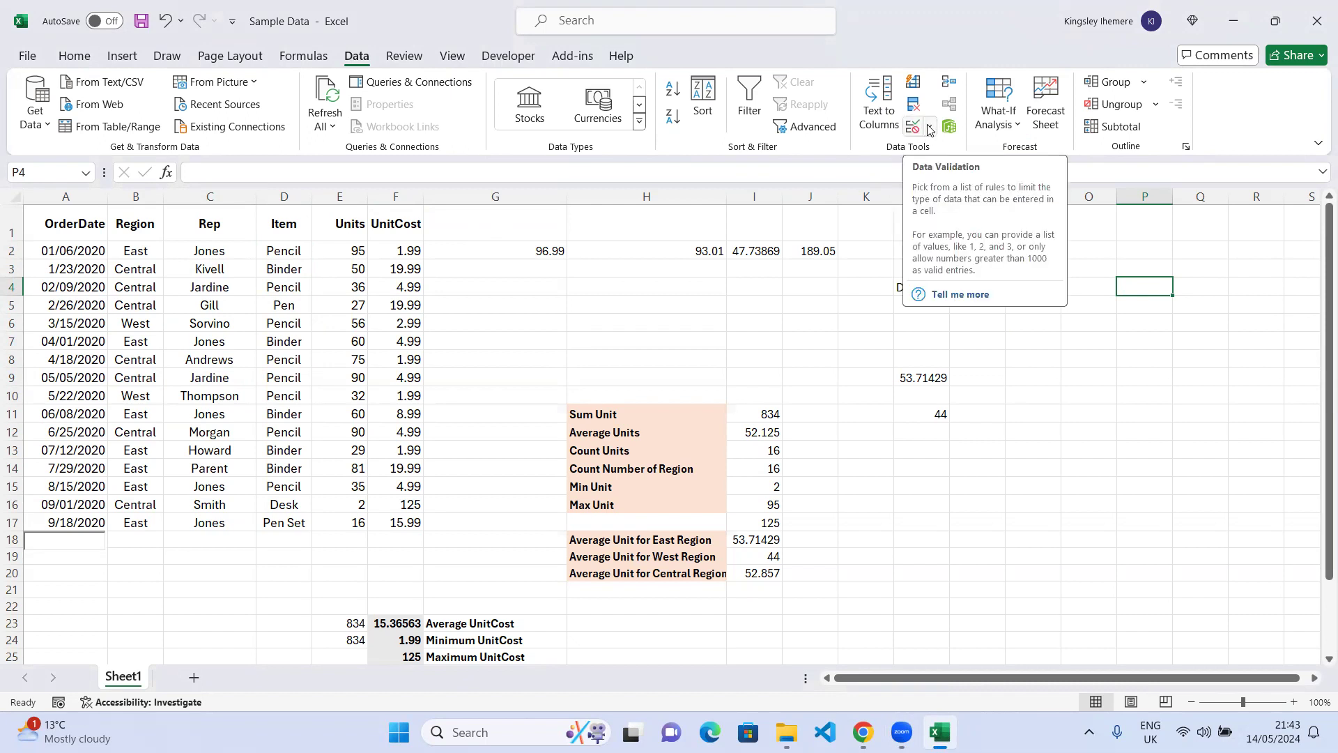
pyautogui.click(929, 127)
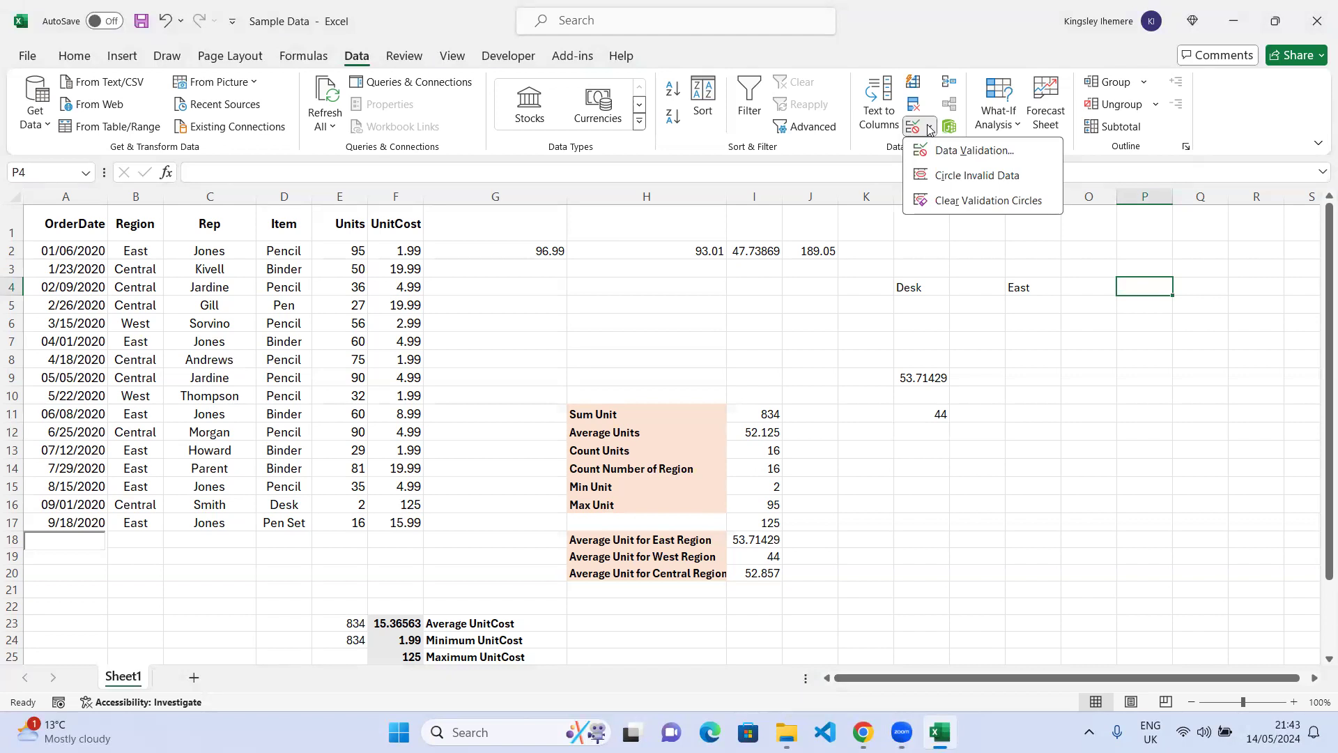
pyautogui.click(975, 151)
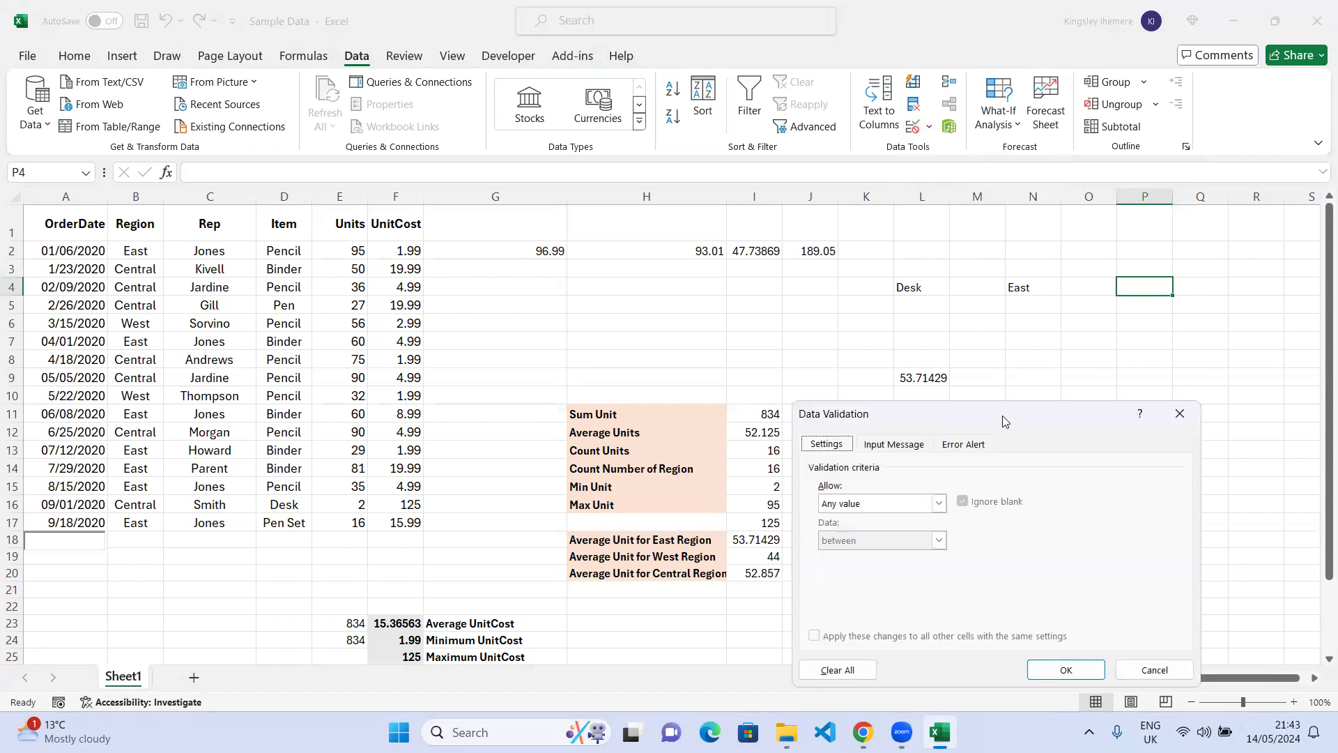
pyautogui.moveTo(998, 417); pyautogui.dragTo(663, 301)
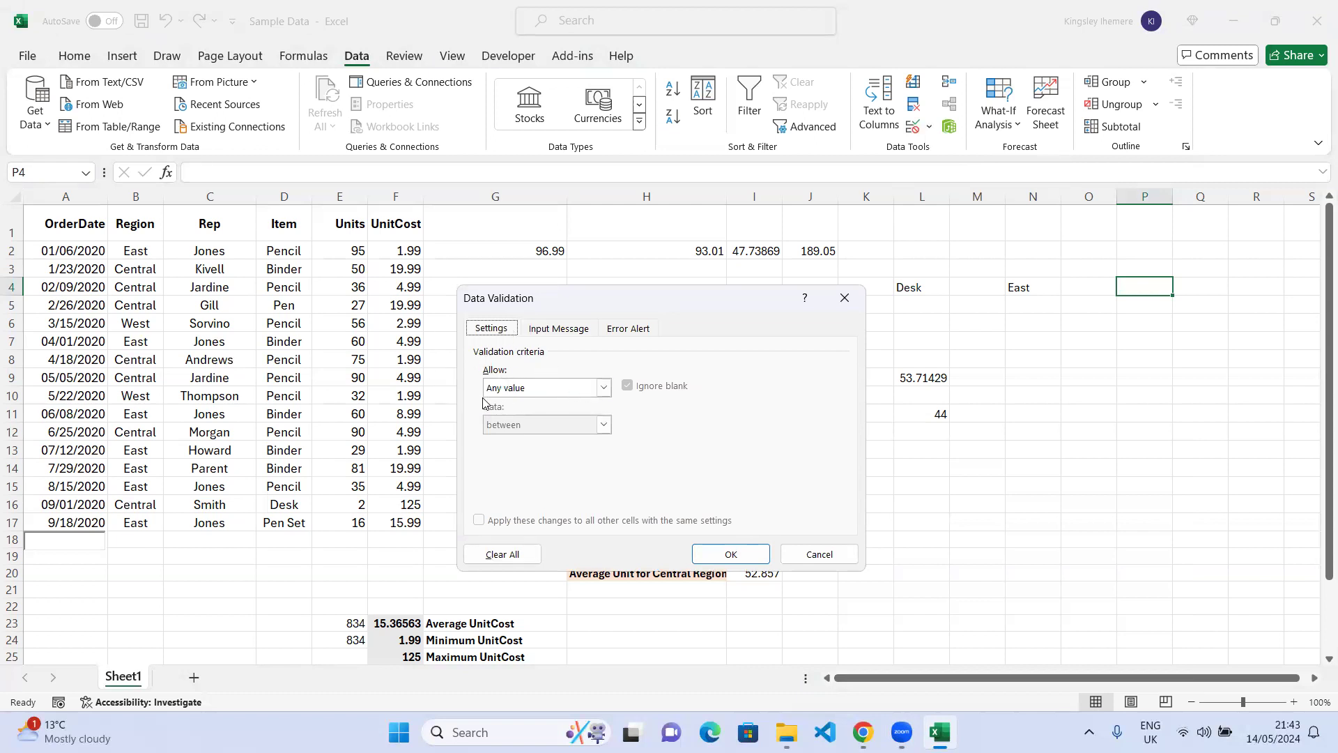
pyautogui.click(598, 391)
pyautogui.click(602, 388)
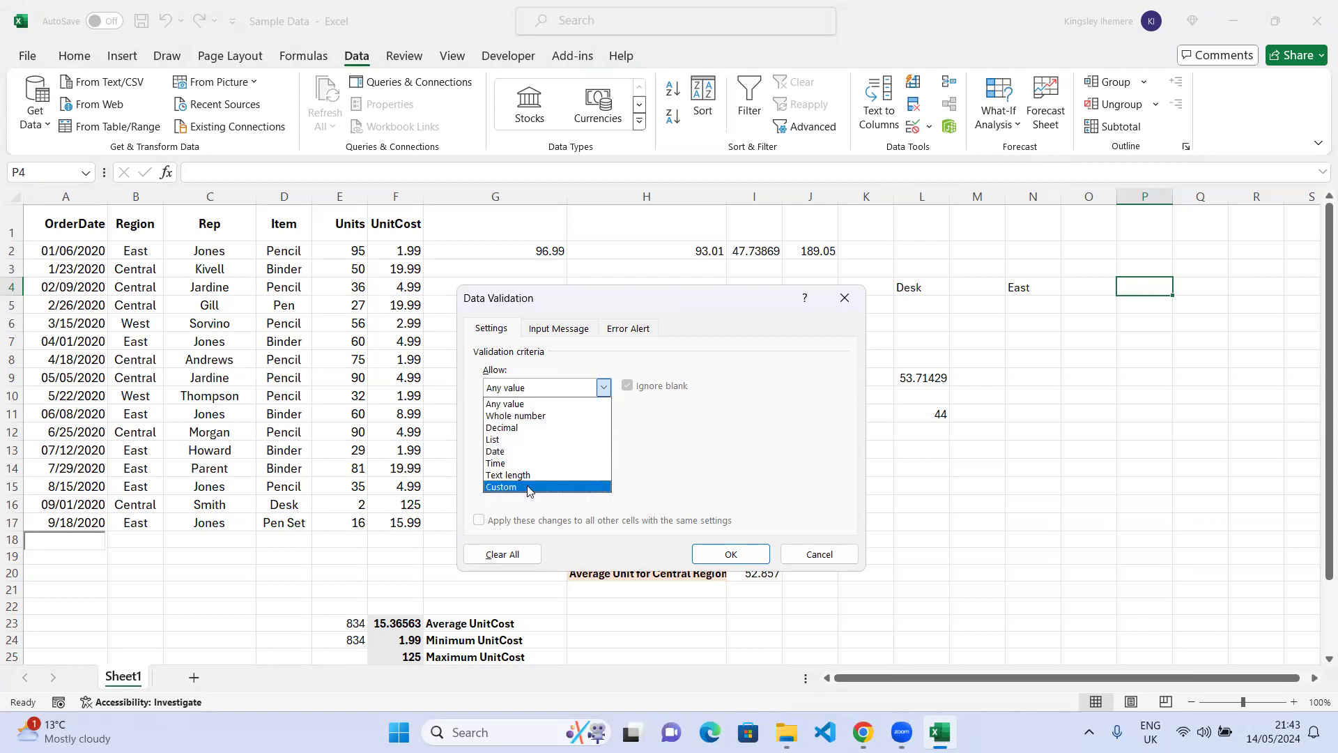
pyautogui.click(508, 440)
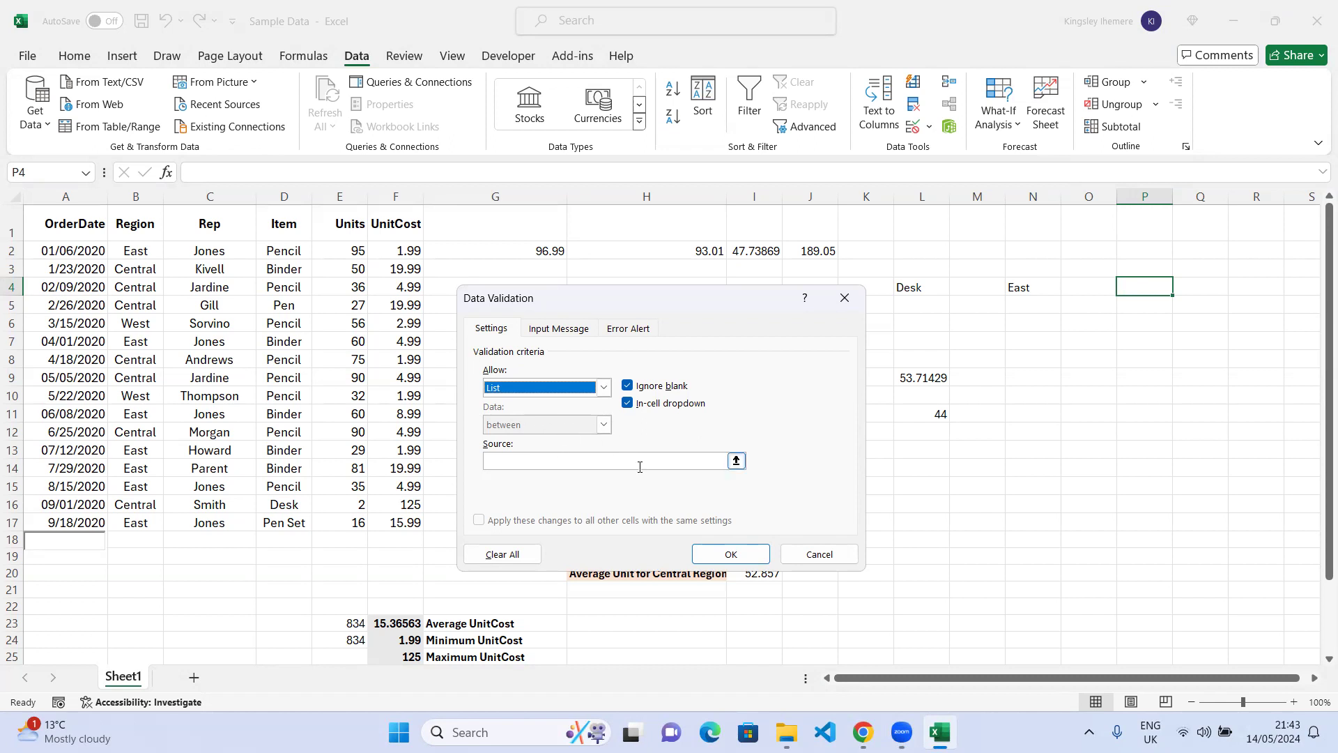
# Step: Set the source of the validation list to the Item values in =$D$2:$D$17 and apply the rule
pyautogui.click(736, 460)
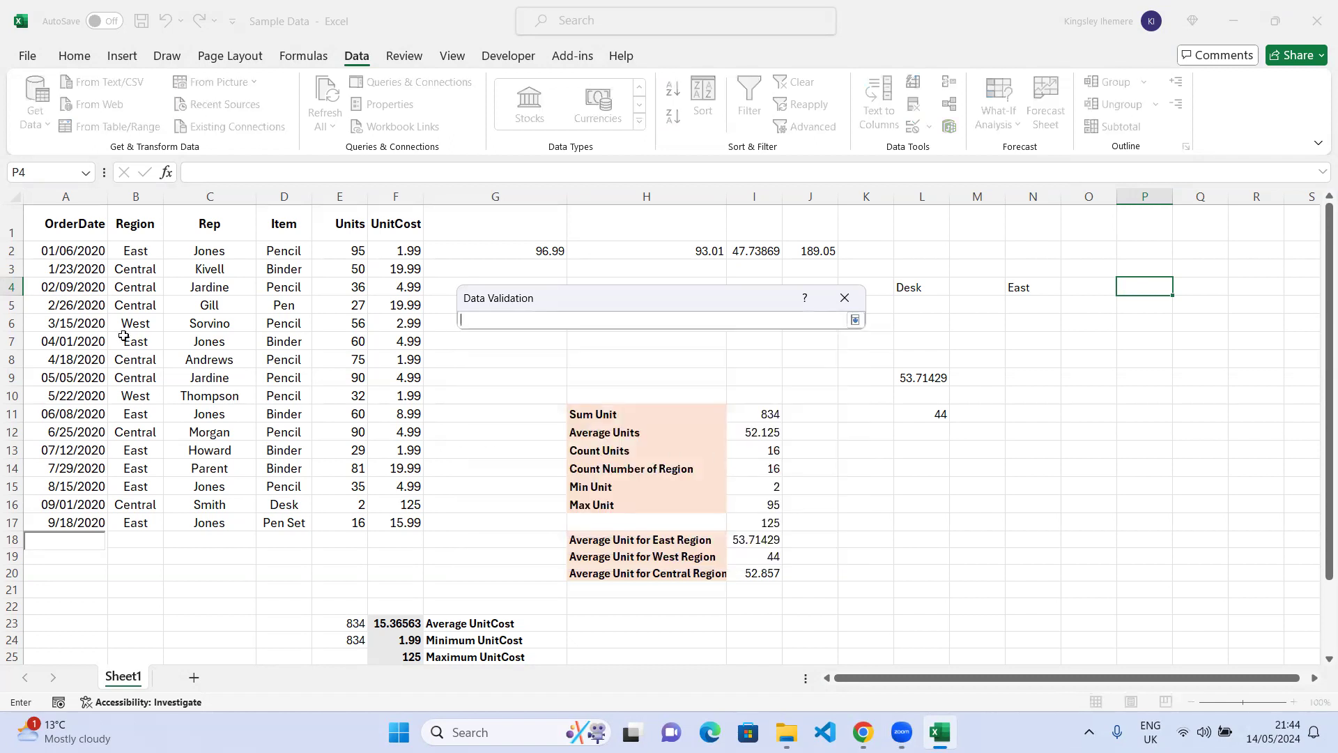
pyautogui.moveTo(300, 255); pyautogui.dragTo(285, 522)
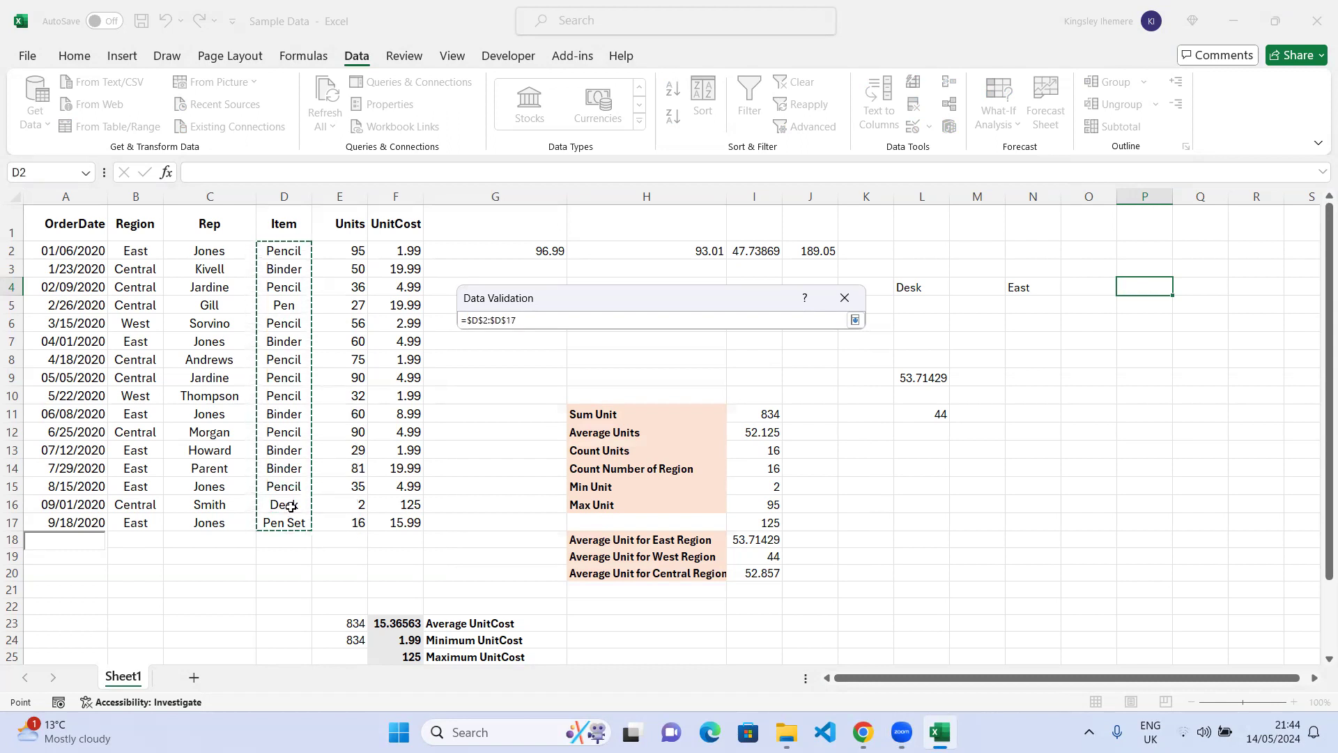
pyautogui.click(856, 322)
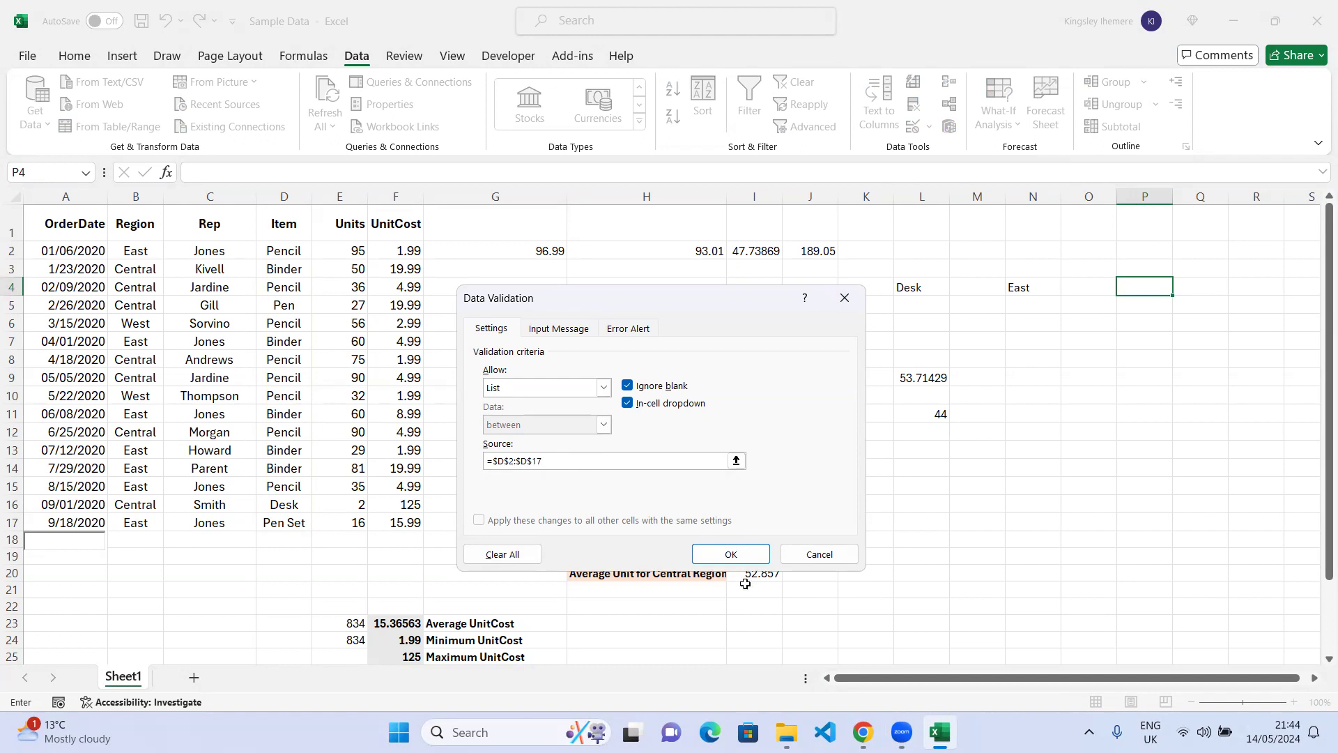
pyautogui.click(743, 556)
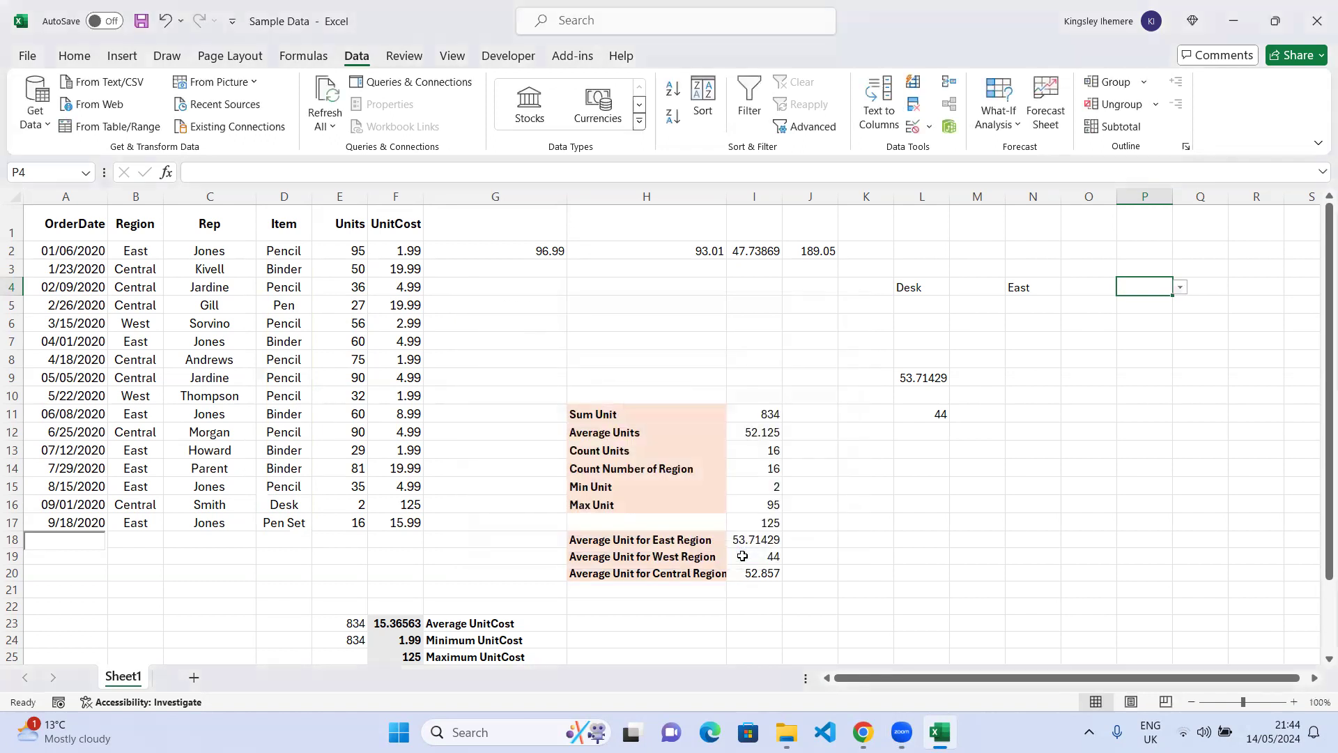
# Step: Choose Binder from the drop-down list in P4 and move to cell O7
pyautogui.click(1180, 287)
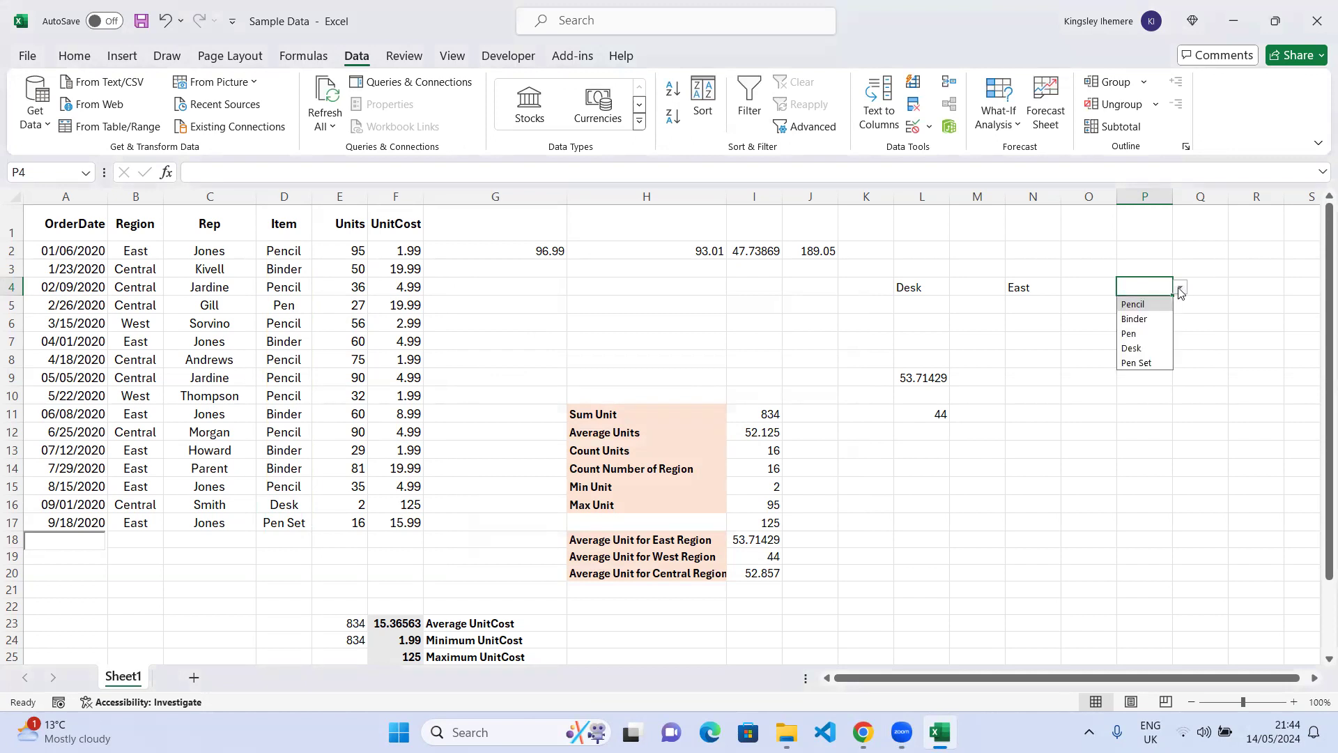
pyautogui.click(1137, 319)
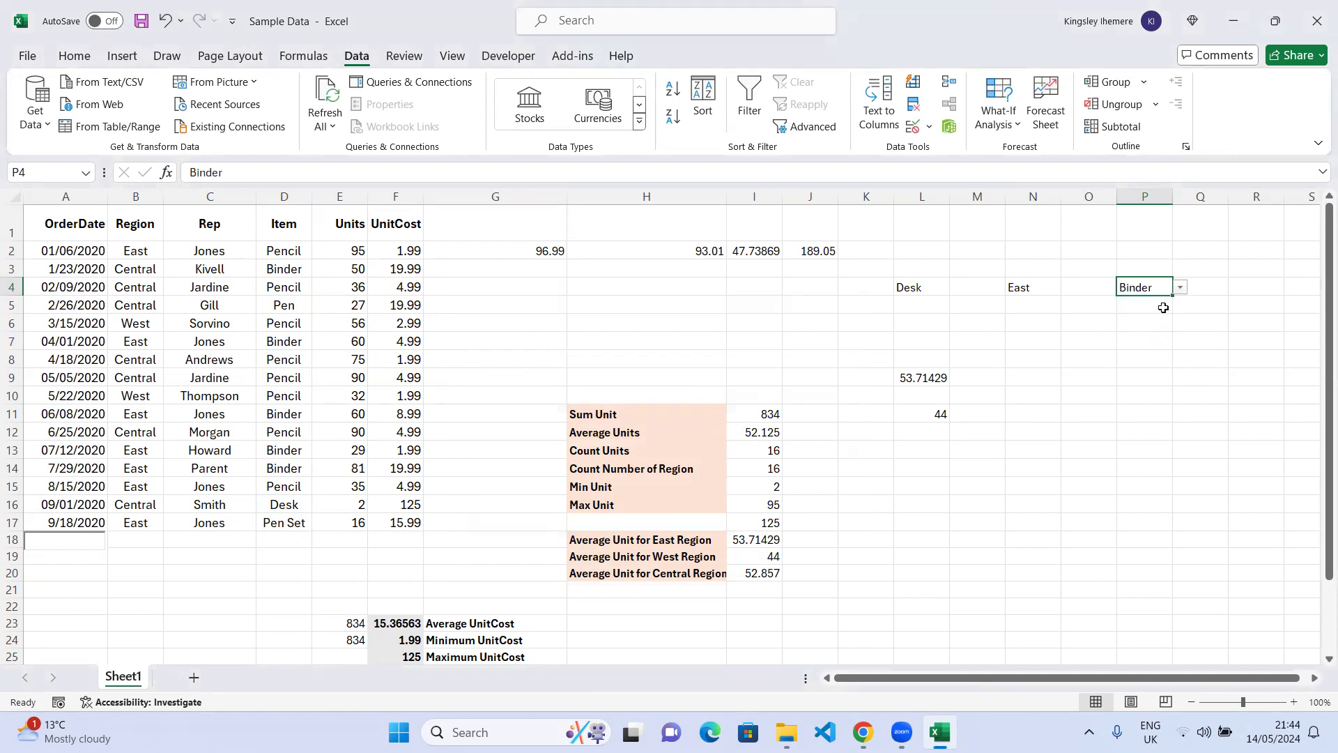
pyautogui.click(1180, 287)
pyautogui.click(1145, 282)
pyautogui.click(1075, 346)
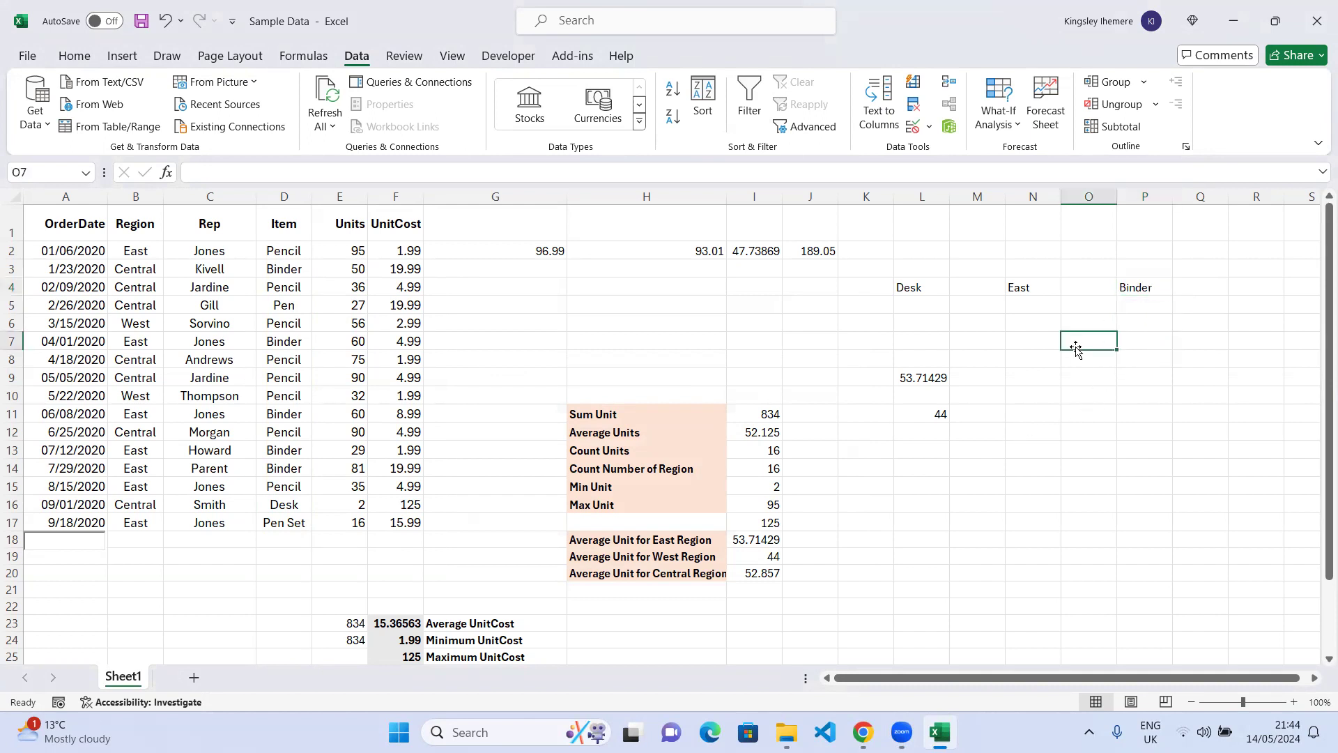
pyautogui.write('=')
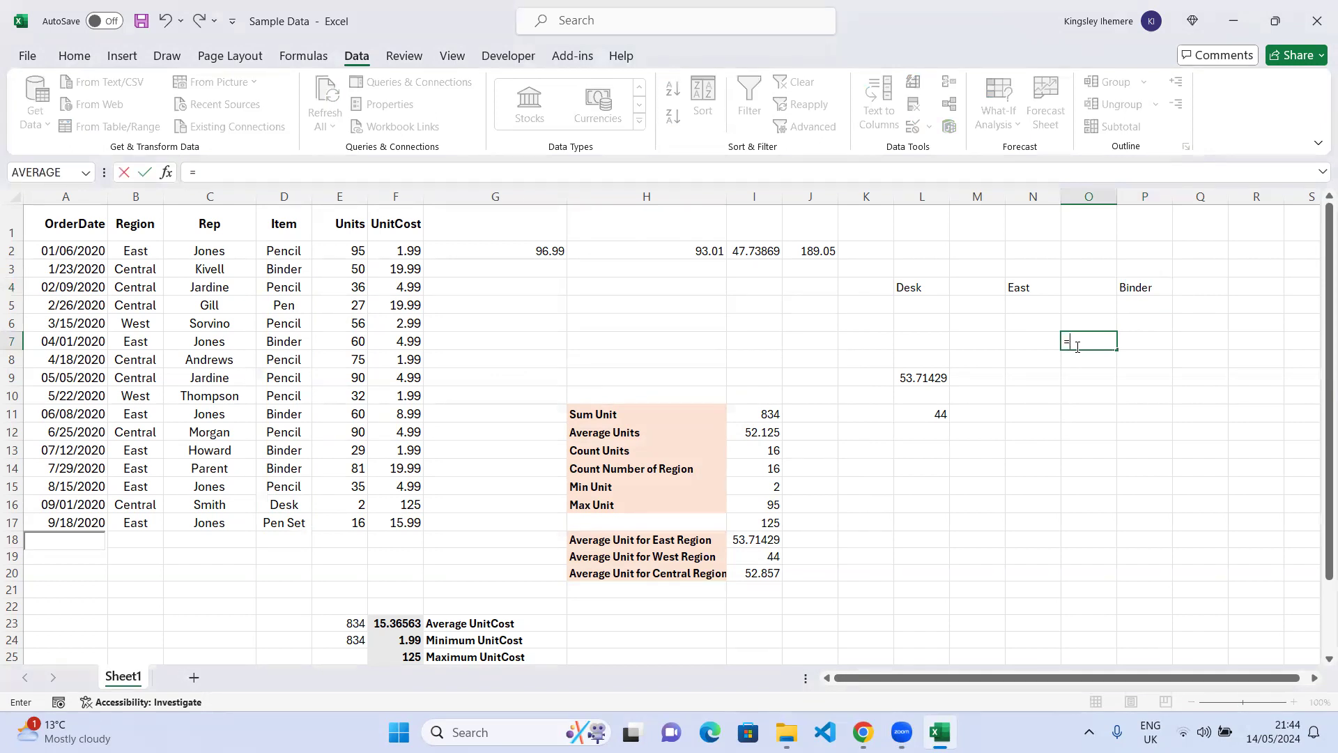
pyautogui.press('BackSpace')
pyautogui.write('count')
pyautogui.press('BackSpace')
pyautogui.press('BackSpace')
pyautogui.press('BackSpace')
pyautogui.press('BackSpace')
pyautogui.press('BackSpace')
# Step: Enter =COUNTIF(D2:D17,P4) in cell O7 to count how often the item chosen in P4 occurs
pyautogui.write('=i')
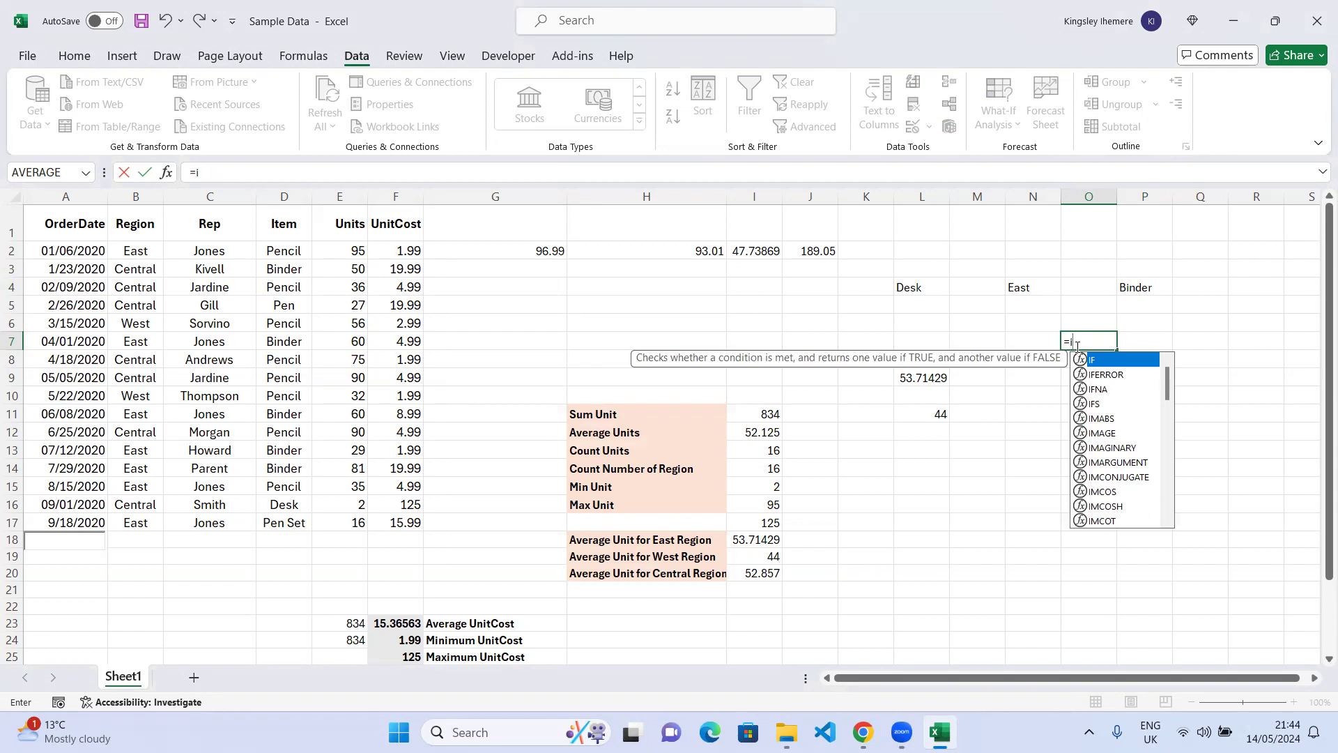
pyautogui.press('BackSpace')
pyautogui.write('coun')
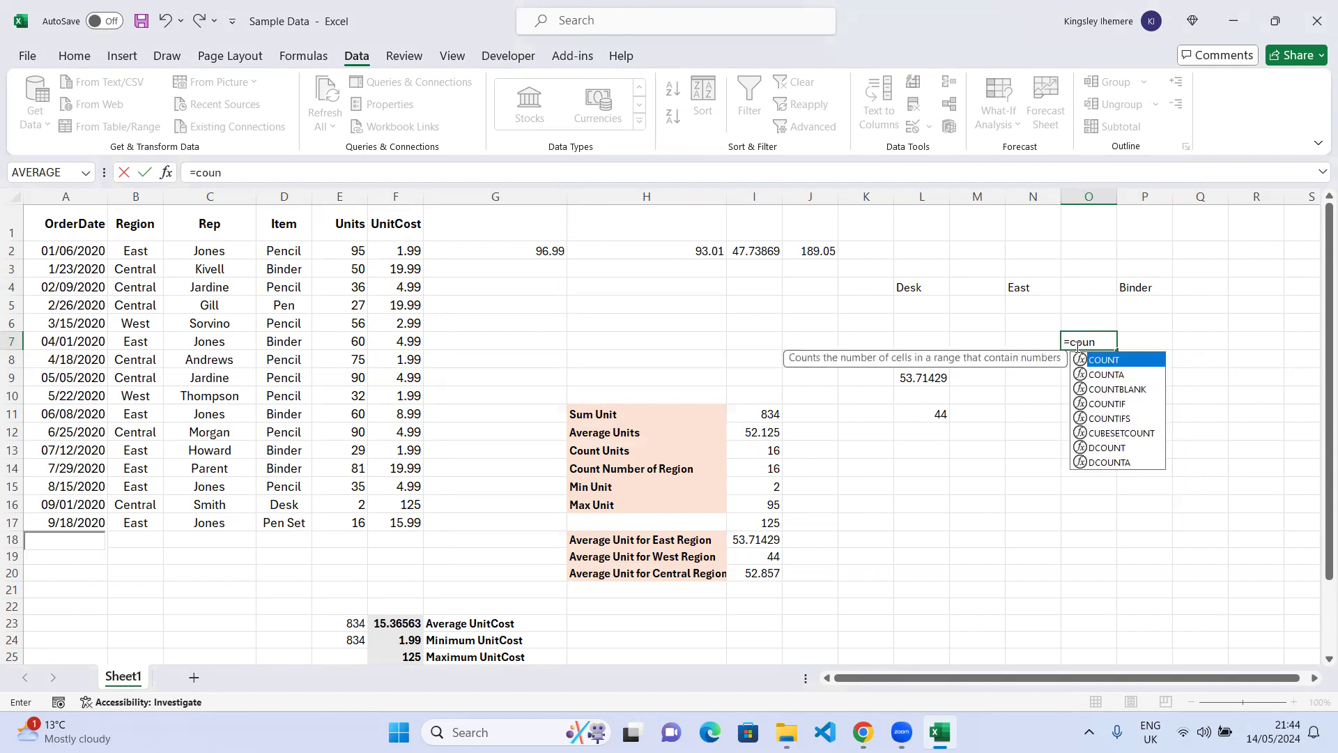
pyautogui.press('Down')
pyautogui.press('Down')
pyautogui.press('Down')
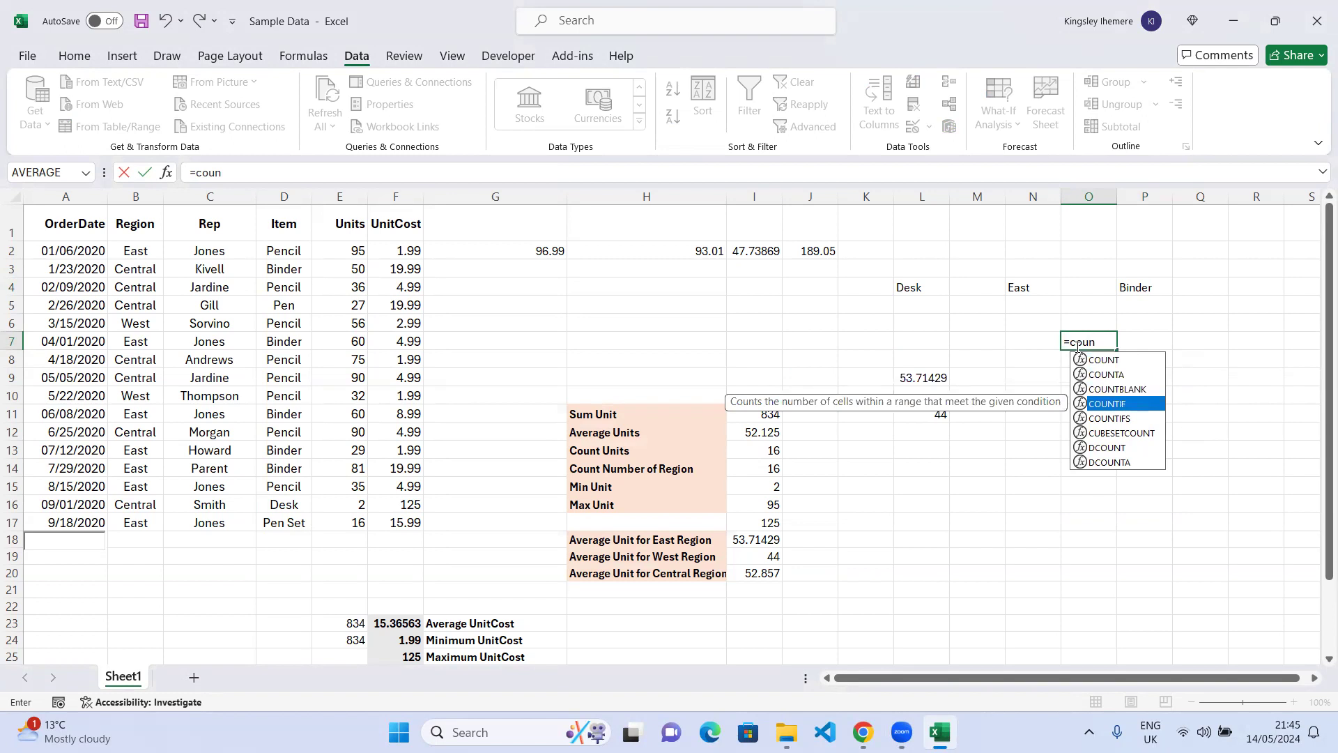
pyautogui.press('Tab')
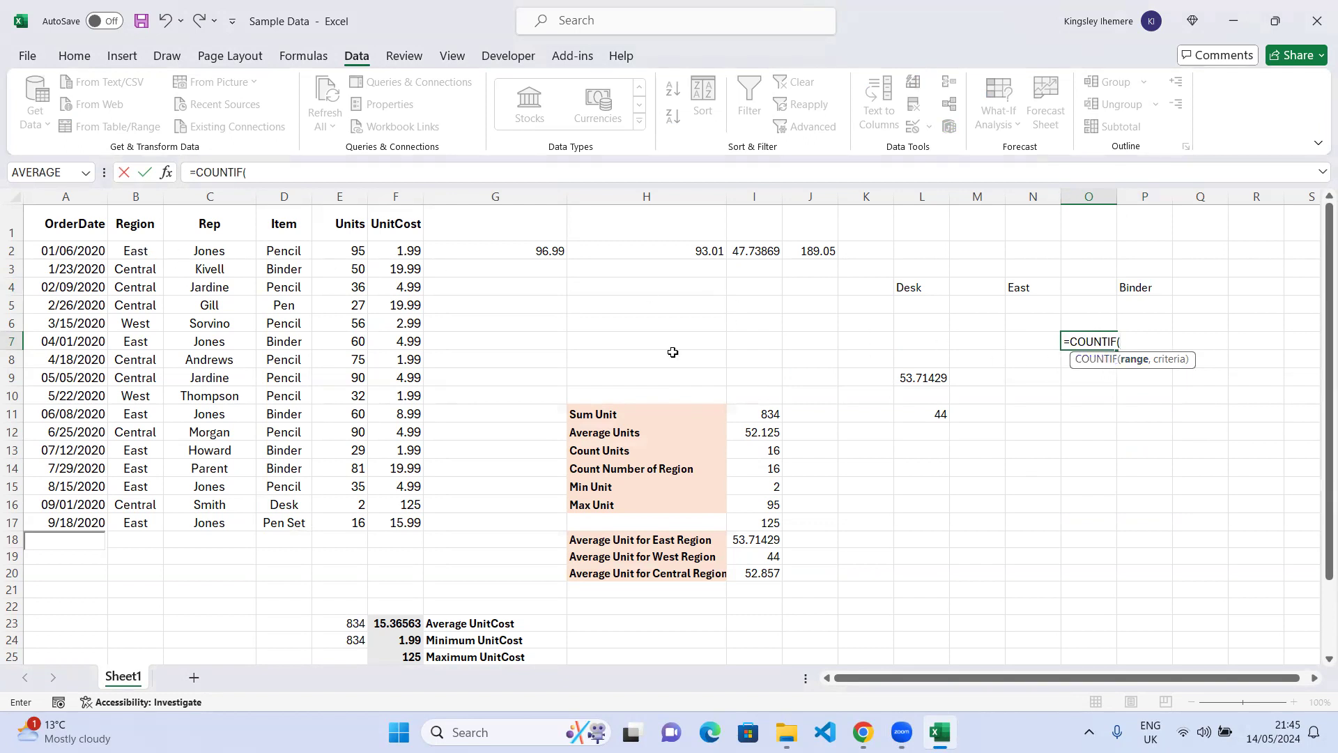
pyautogui.moveTo(296, 249); pyautogui.dragTo(301, 525)
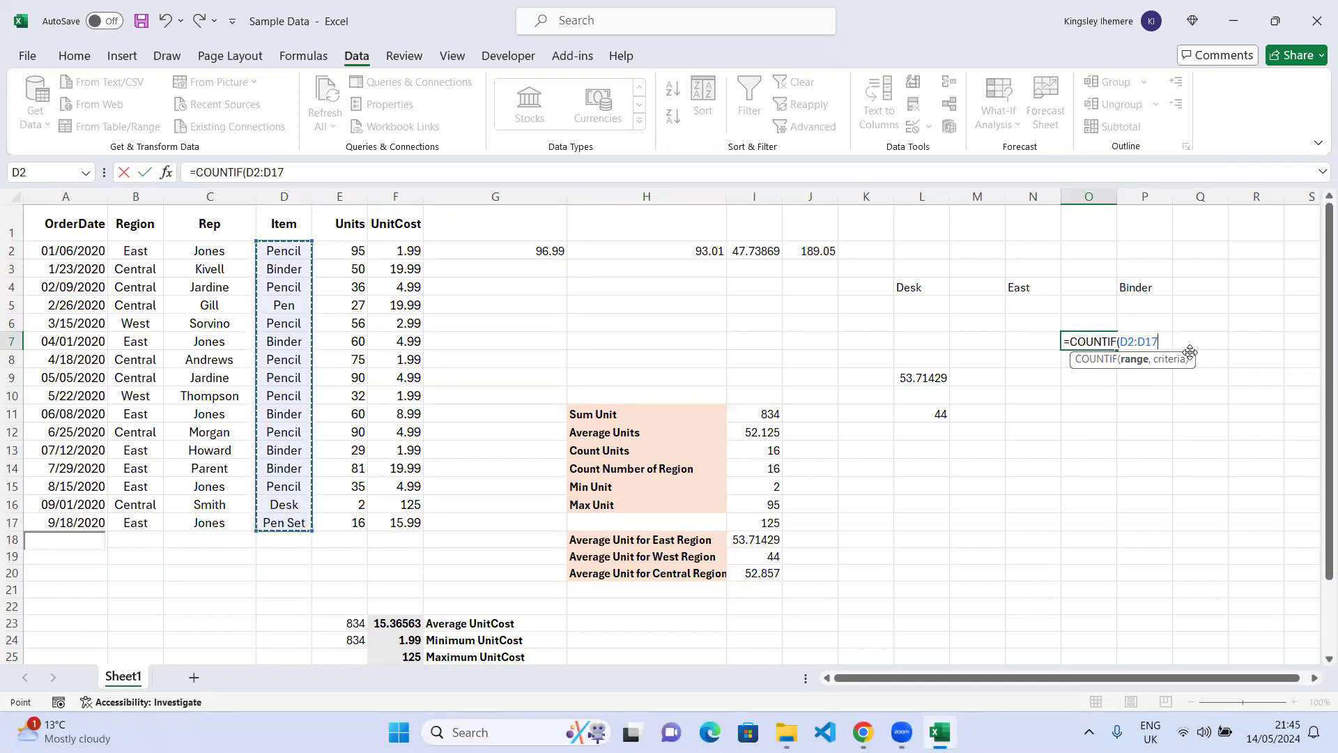
pyautogui.write(',')
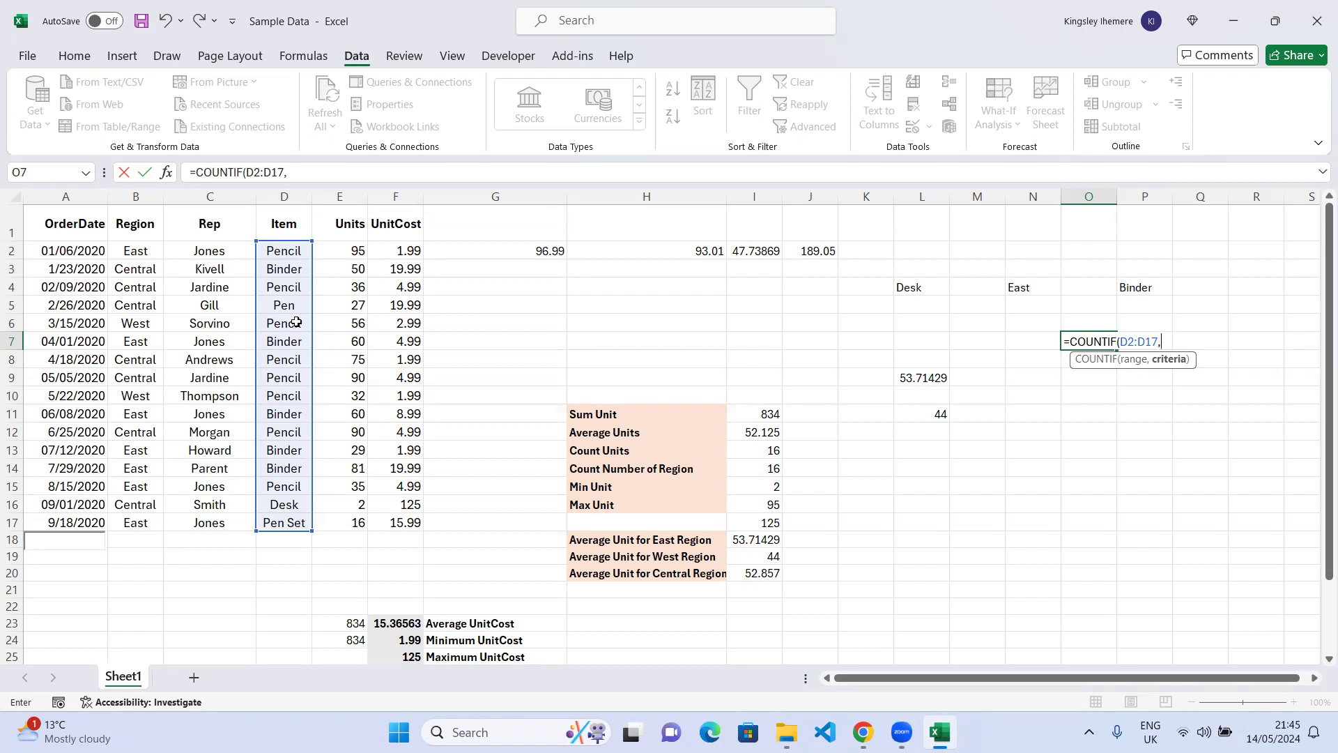
pyautogui.click(1145, 289)
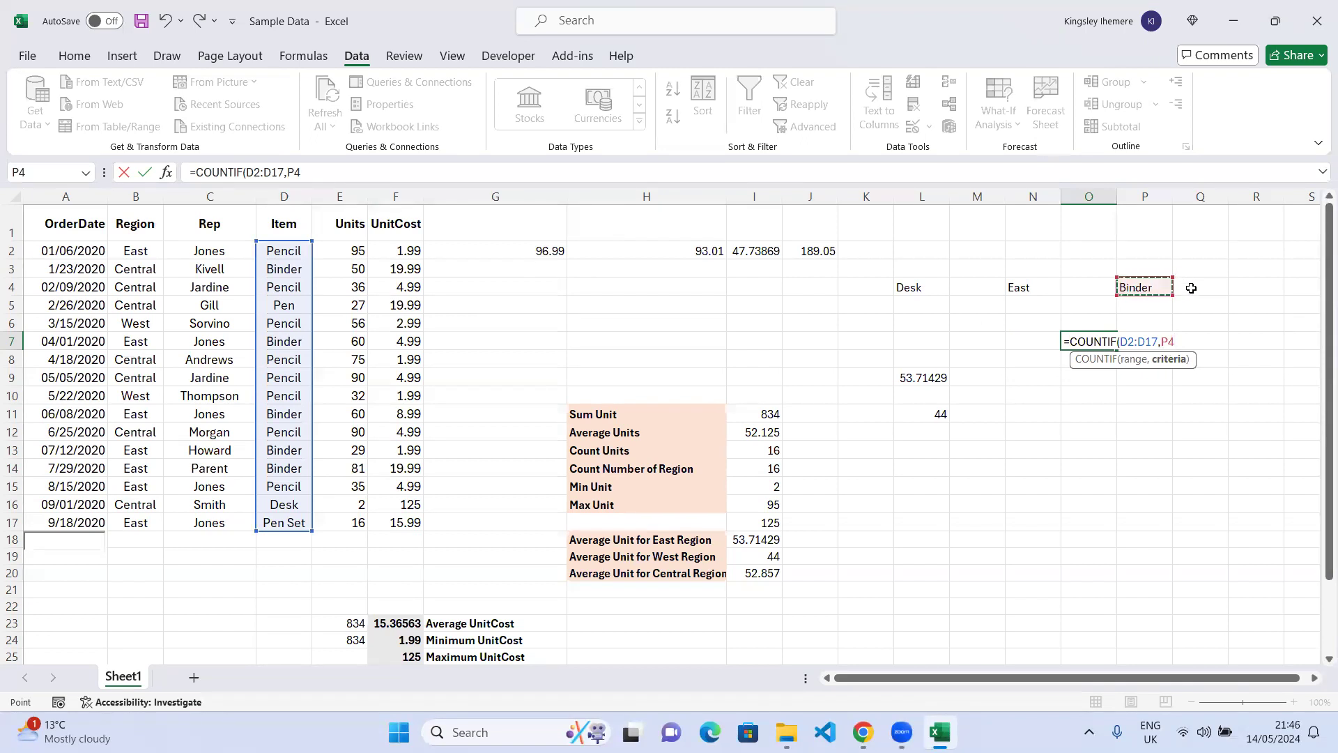
pyautogui.write(')')
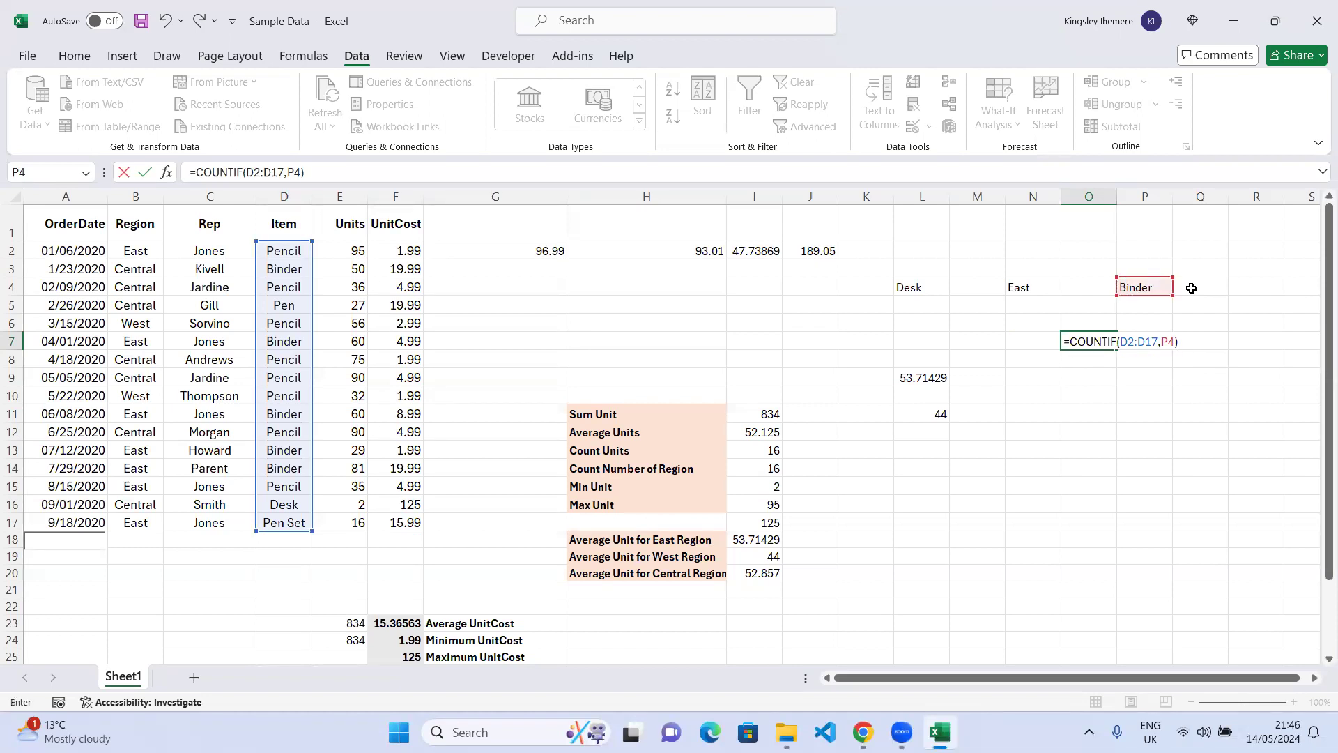
pyautogui.press('Return')
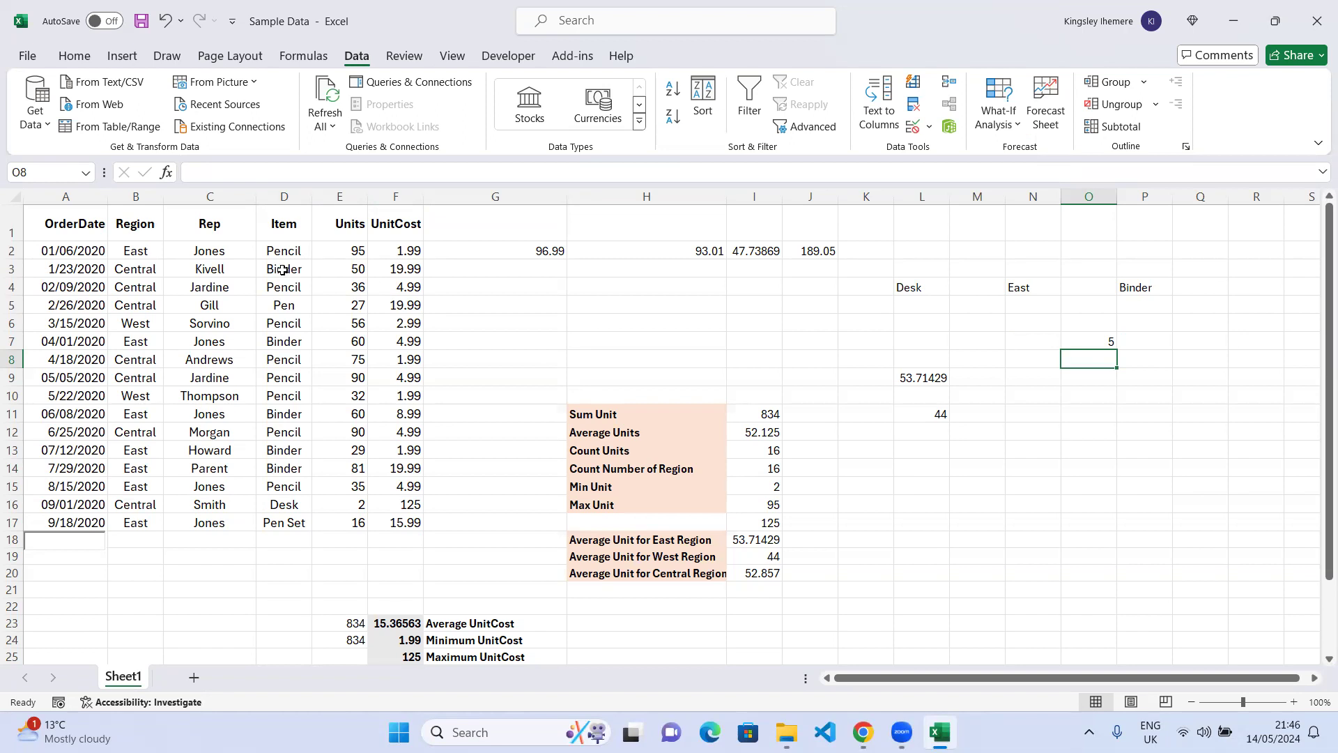
# Step: Test the count by choosing Pen Set, Desk and finally Pencil from the drop-down list in P4
pyautogui.click(1163, 288)
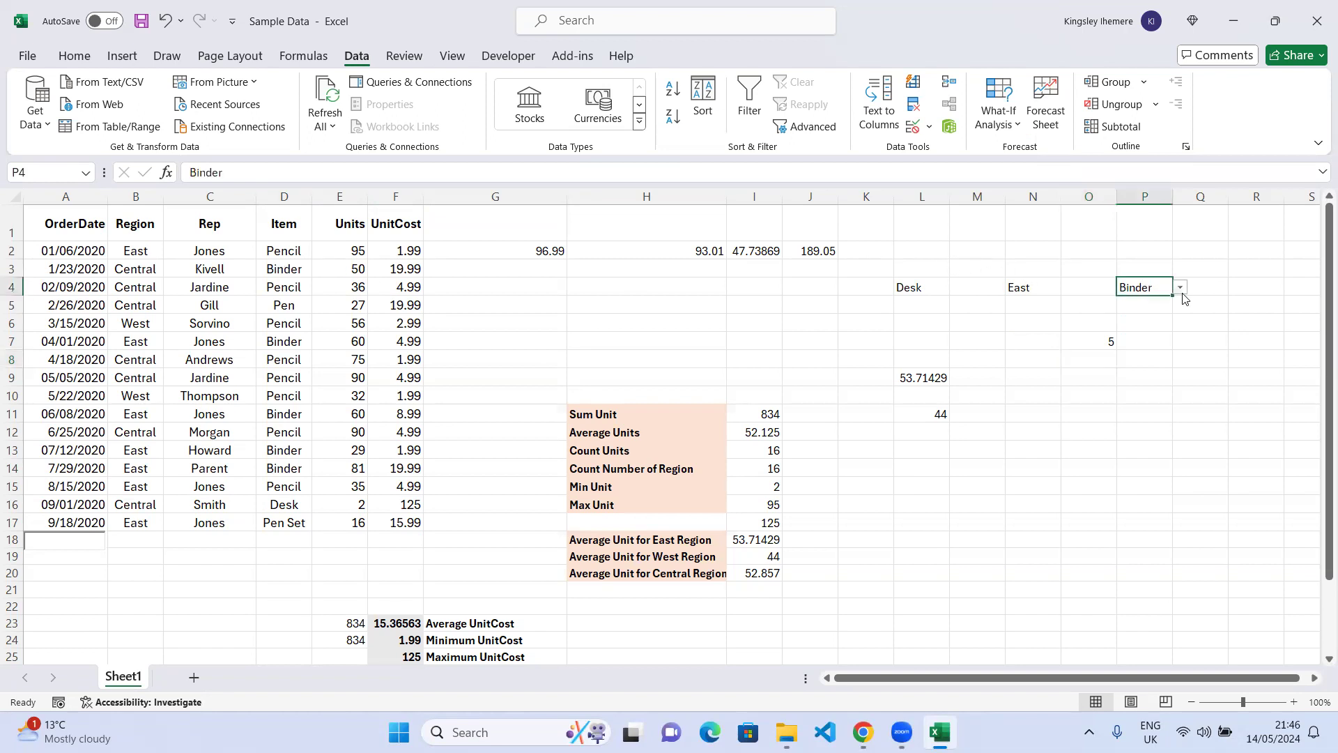
pyautogui.click(1180, 287)
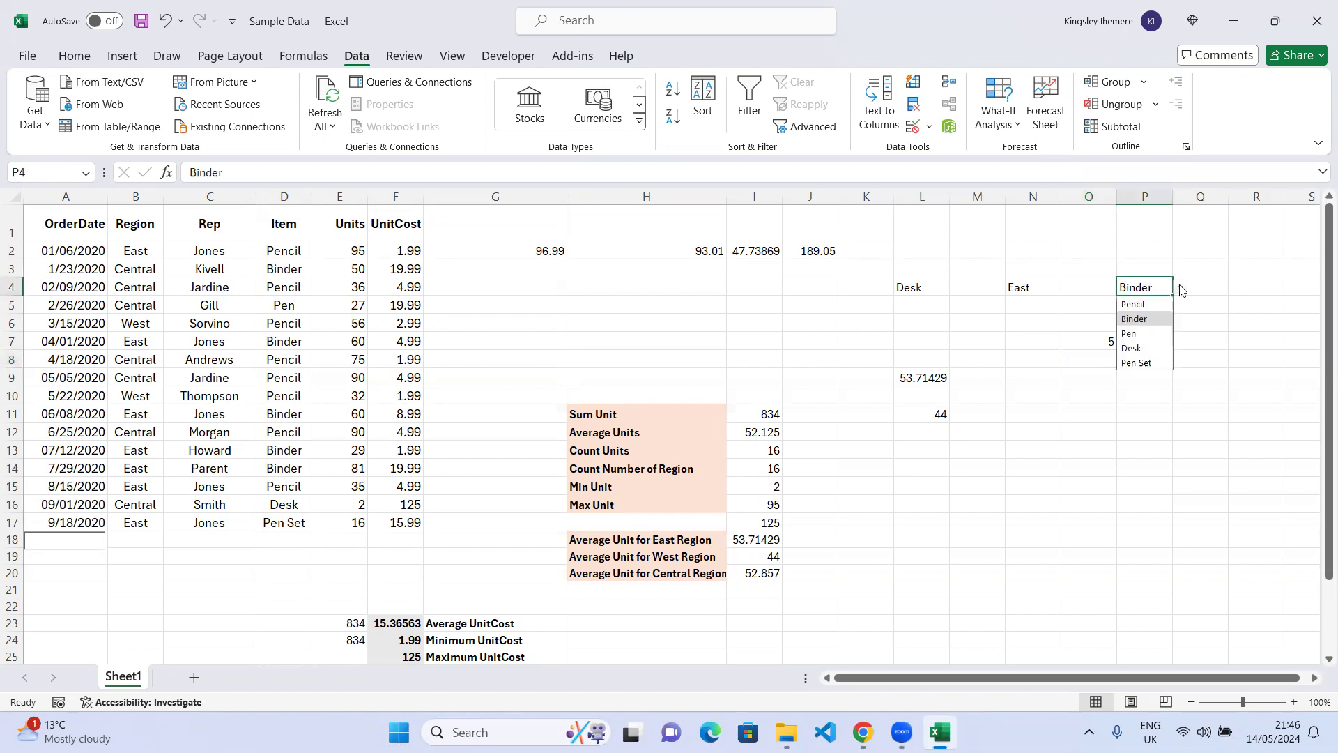
pyautogui.click(1157, 365)
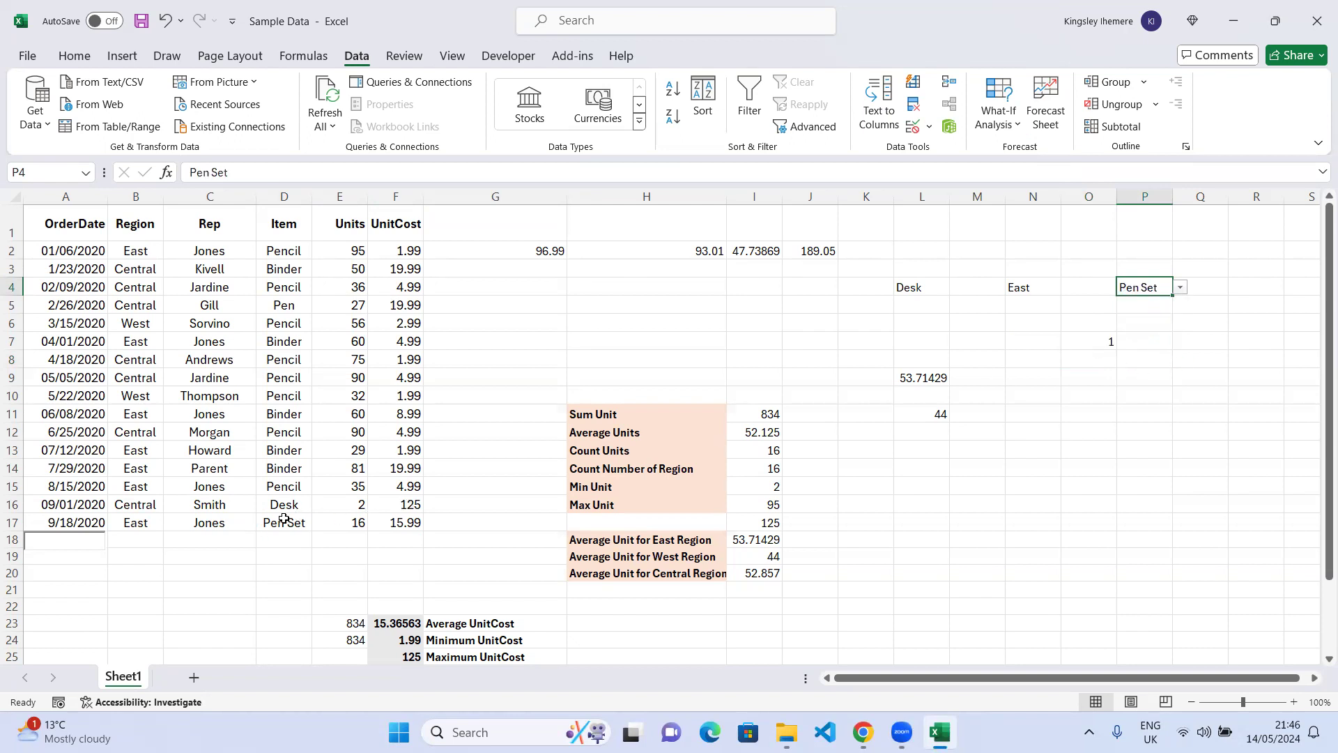
pyautogui.click(1180, 287)
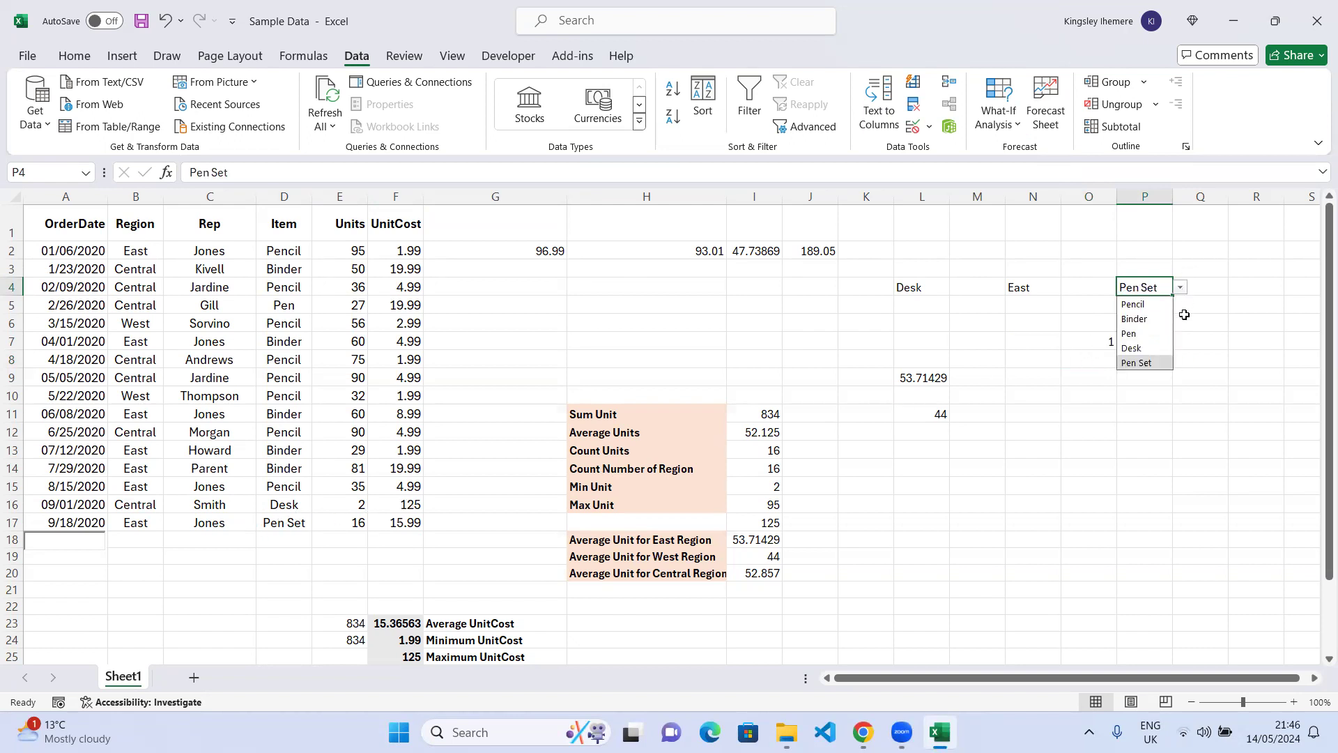
pyautogui.click(1151, 348)
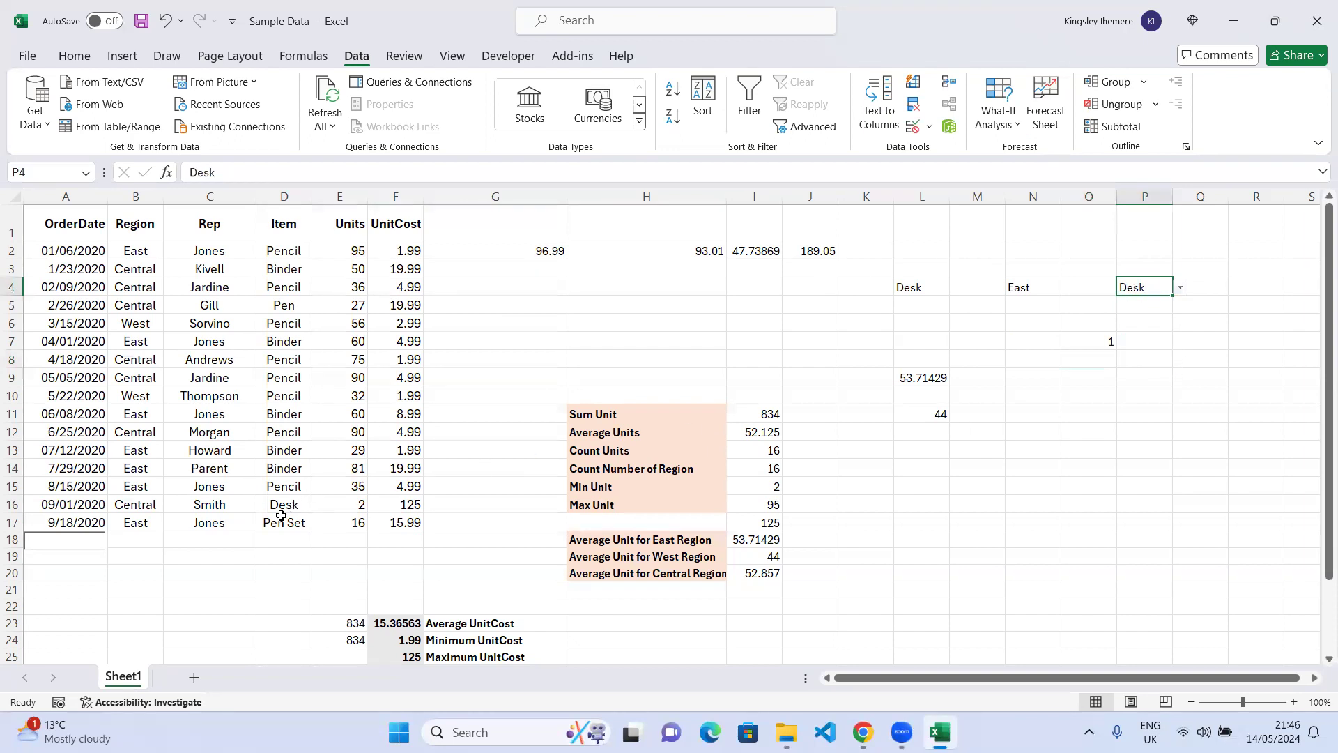
pyautogui.click(1181, 288)
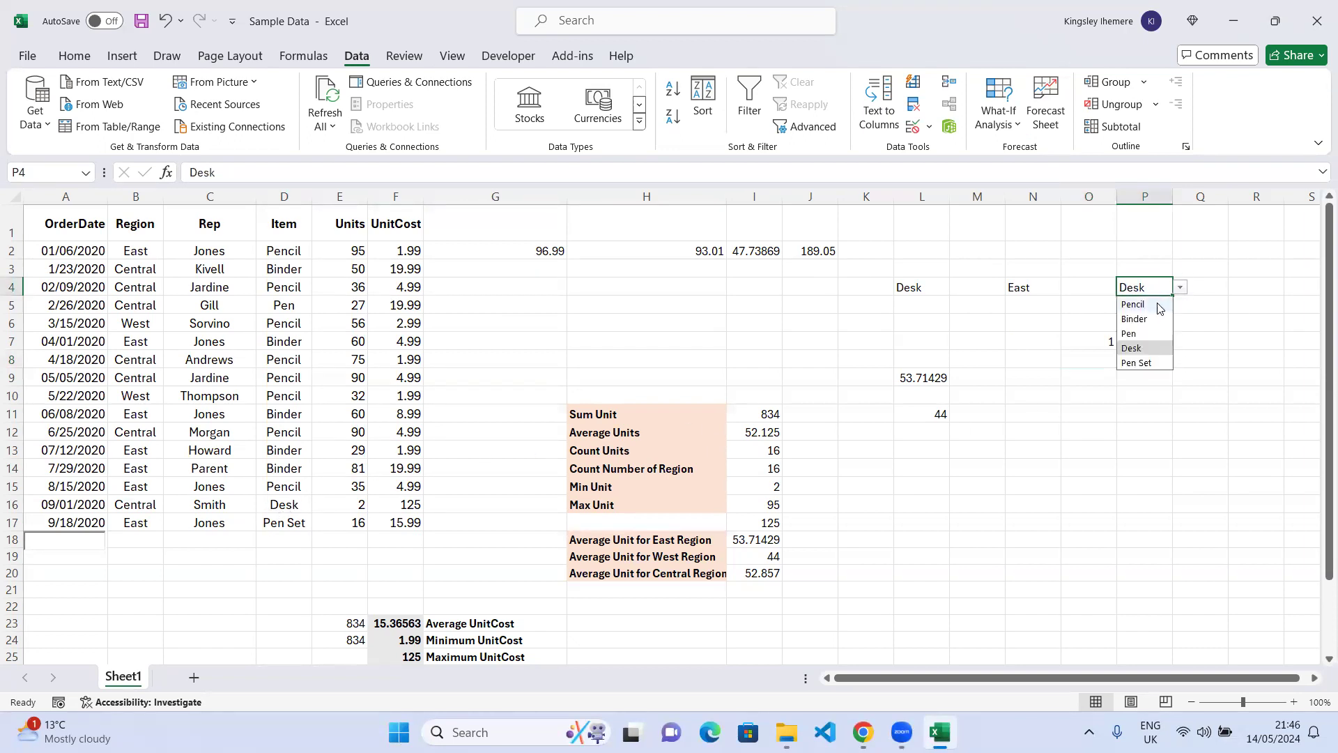
pyautogui.click(1143, 307)
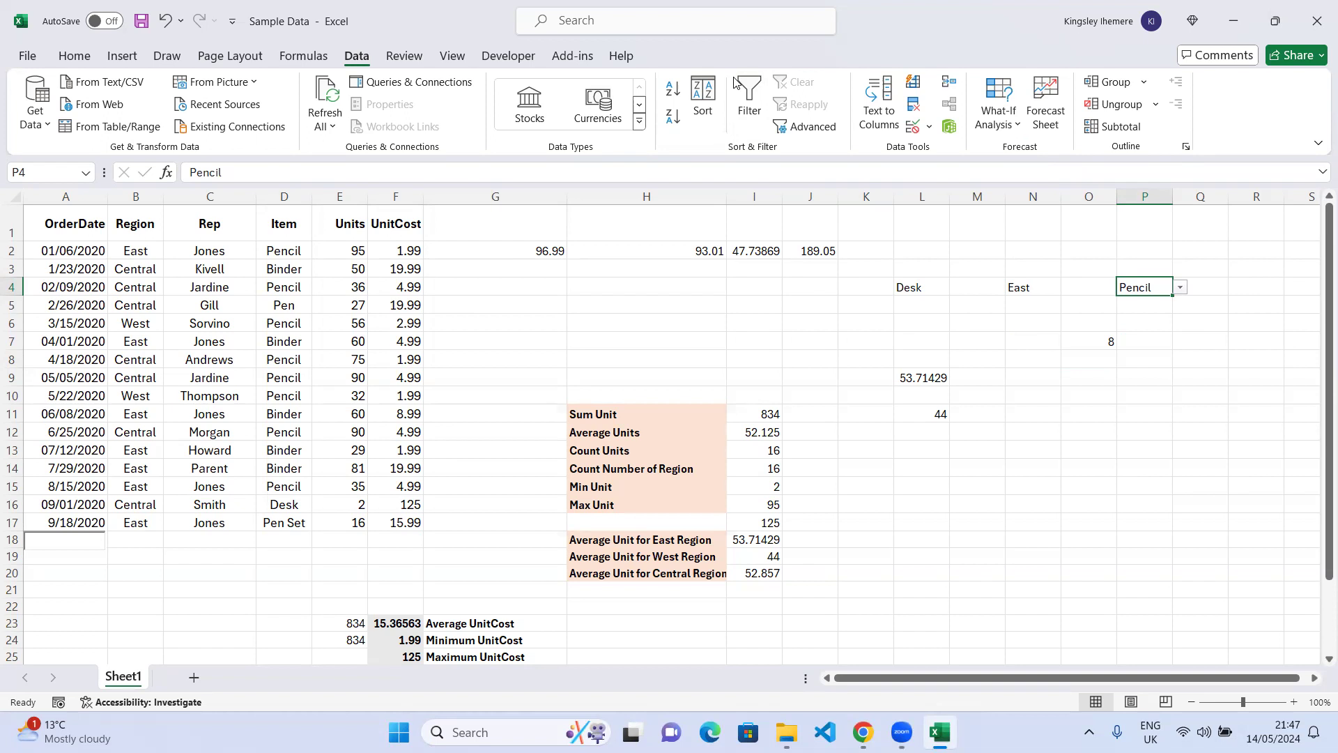
# Step: Enter =SUMIF(D2:D18,P4,F2:F17) in cell P6 to total the UnitCost of the item chosen in P4
pyautogui.click(1136, 325)
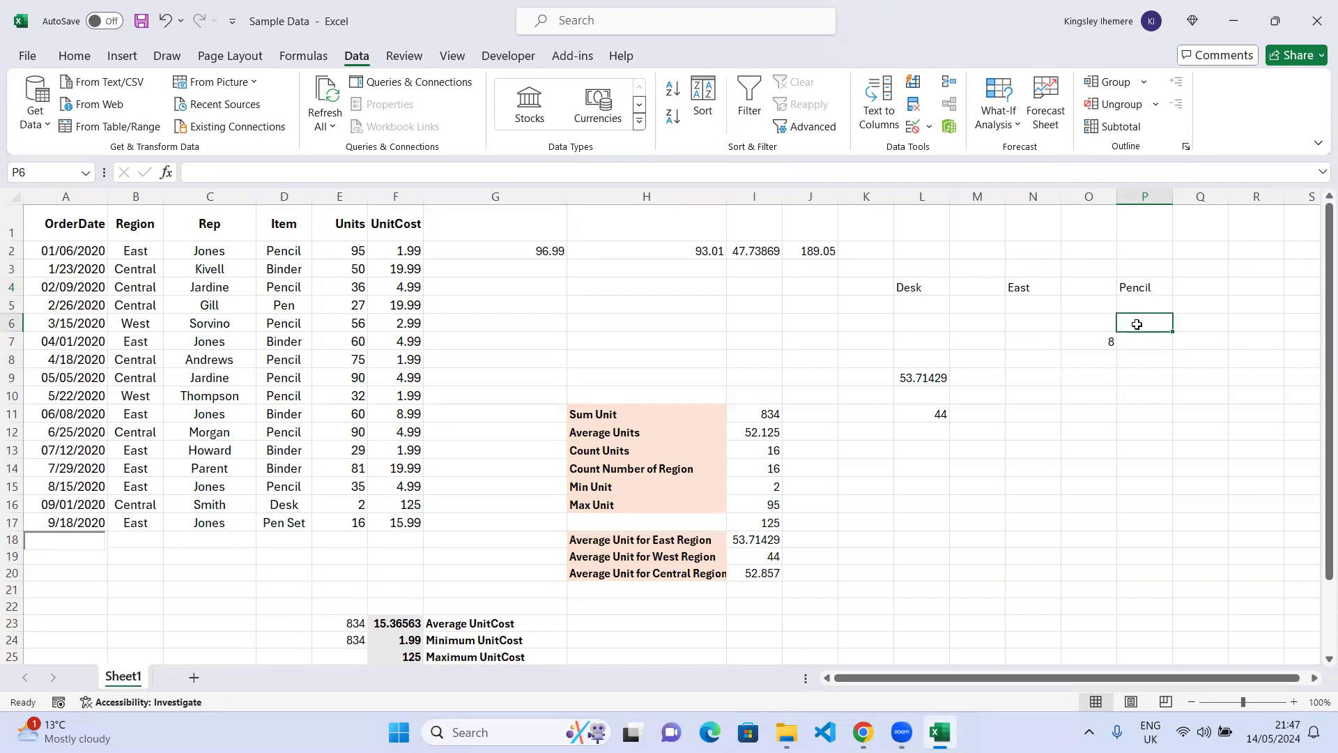
pyautogui.write('=')
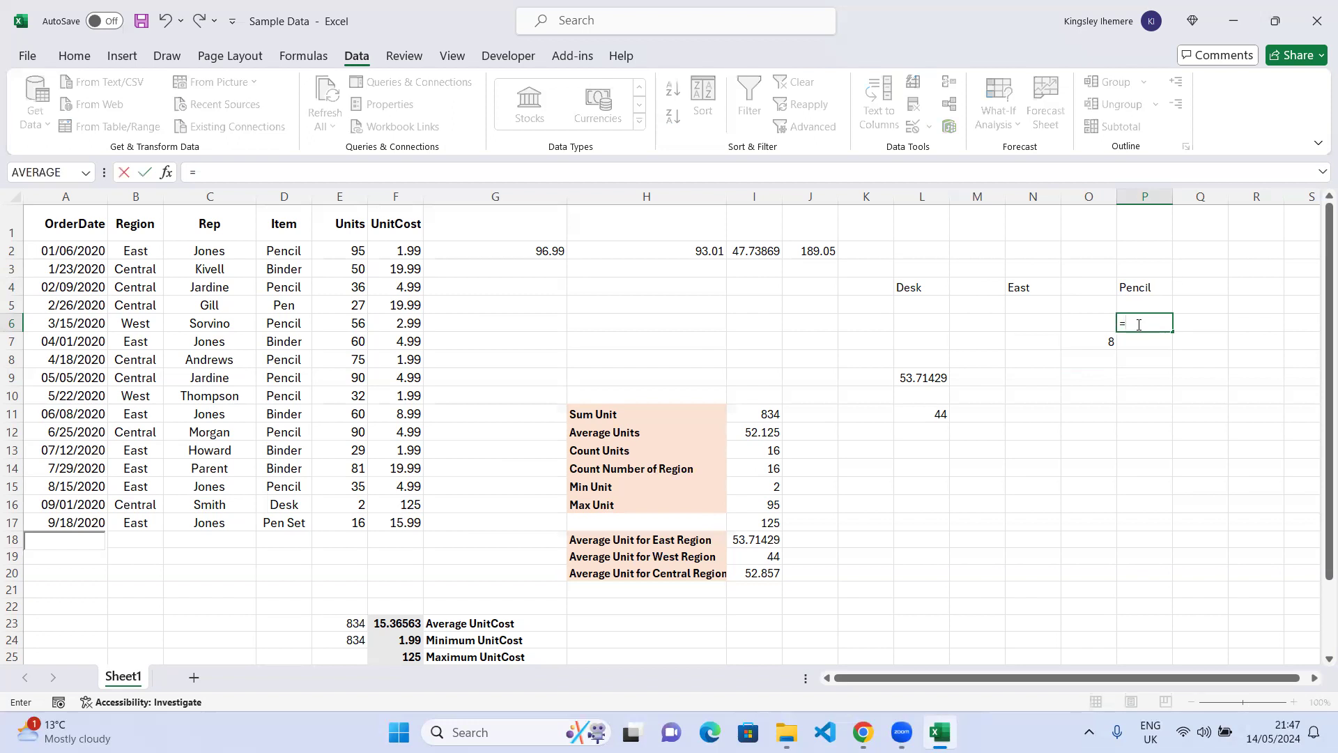
pyautogui.write('sum')
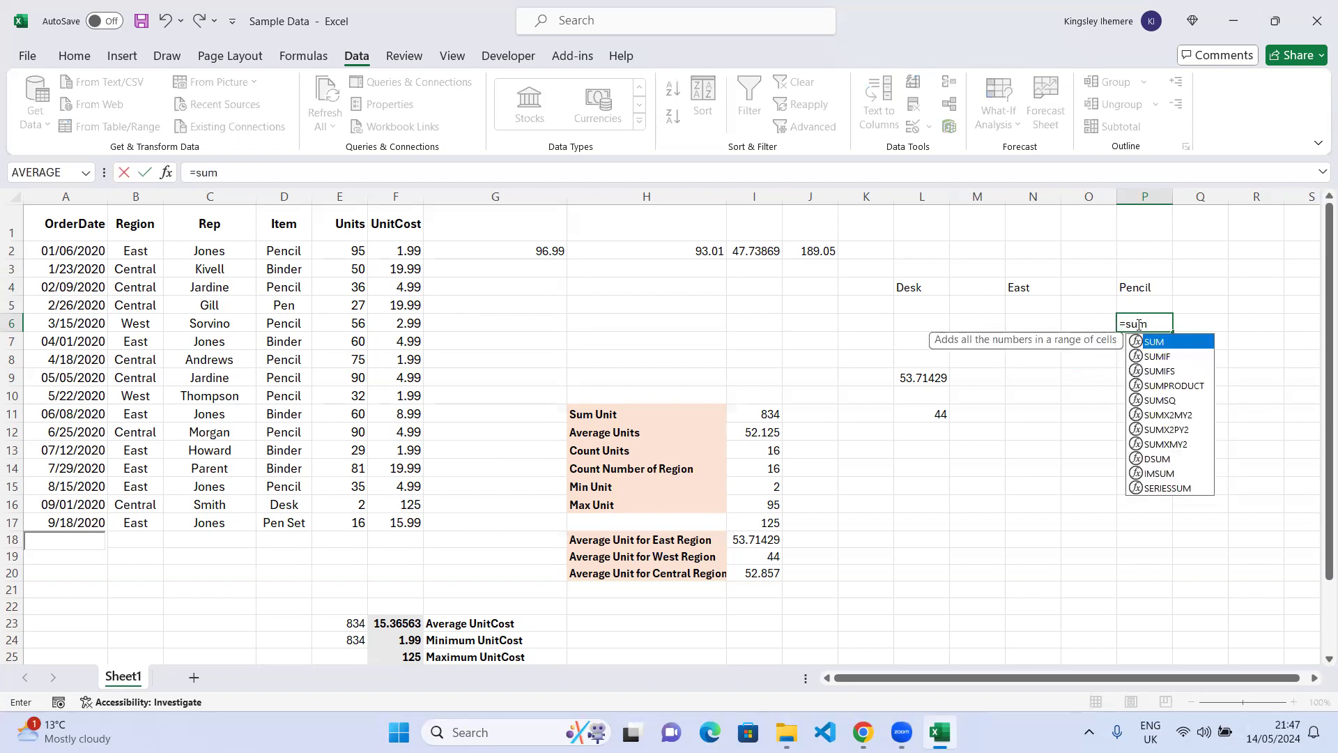
pyautogui.press('Down')
pyautogui.press('Tab')
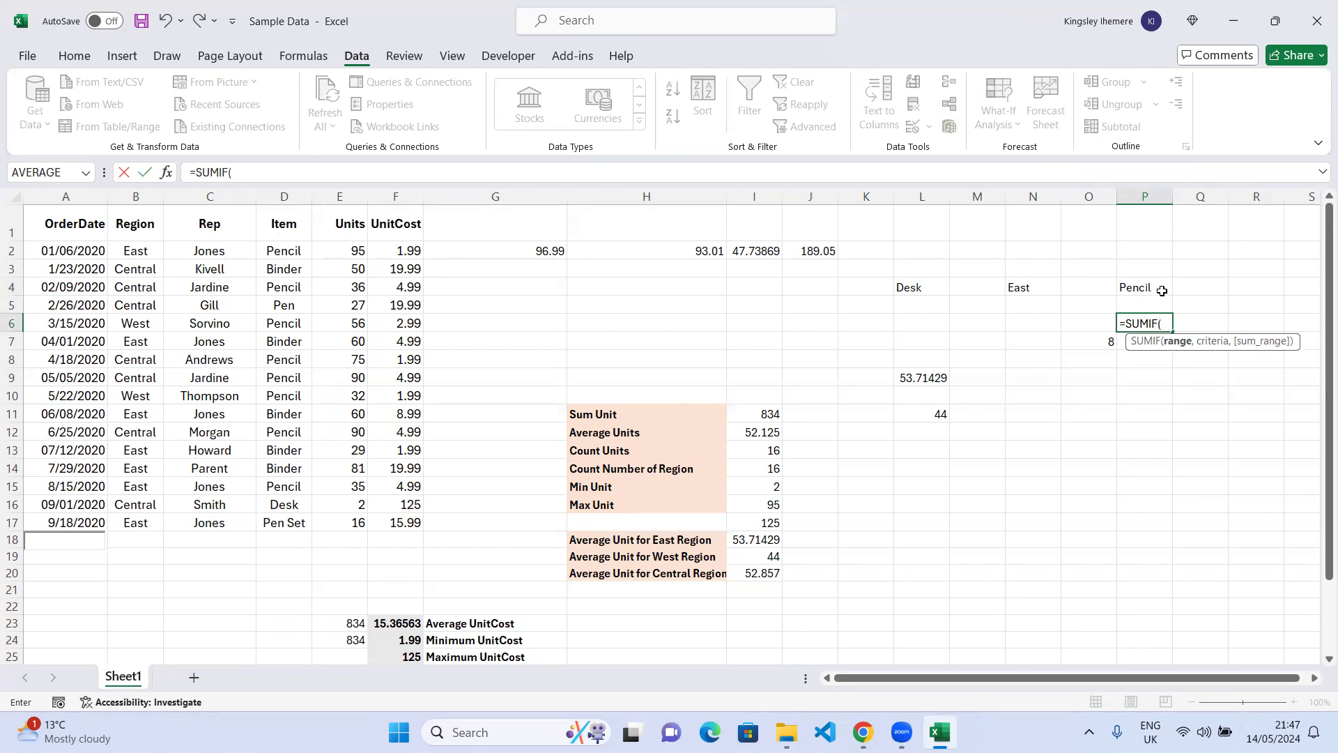
pyautogui.moveTo(295, 251); pyautogui.dragTo(369, 533)
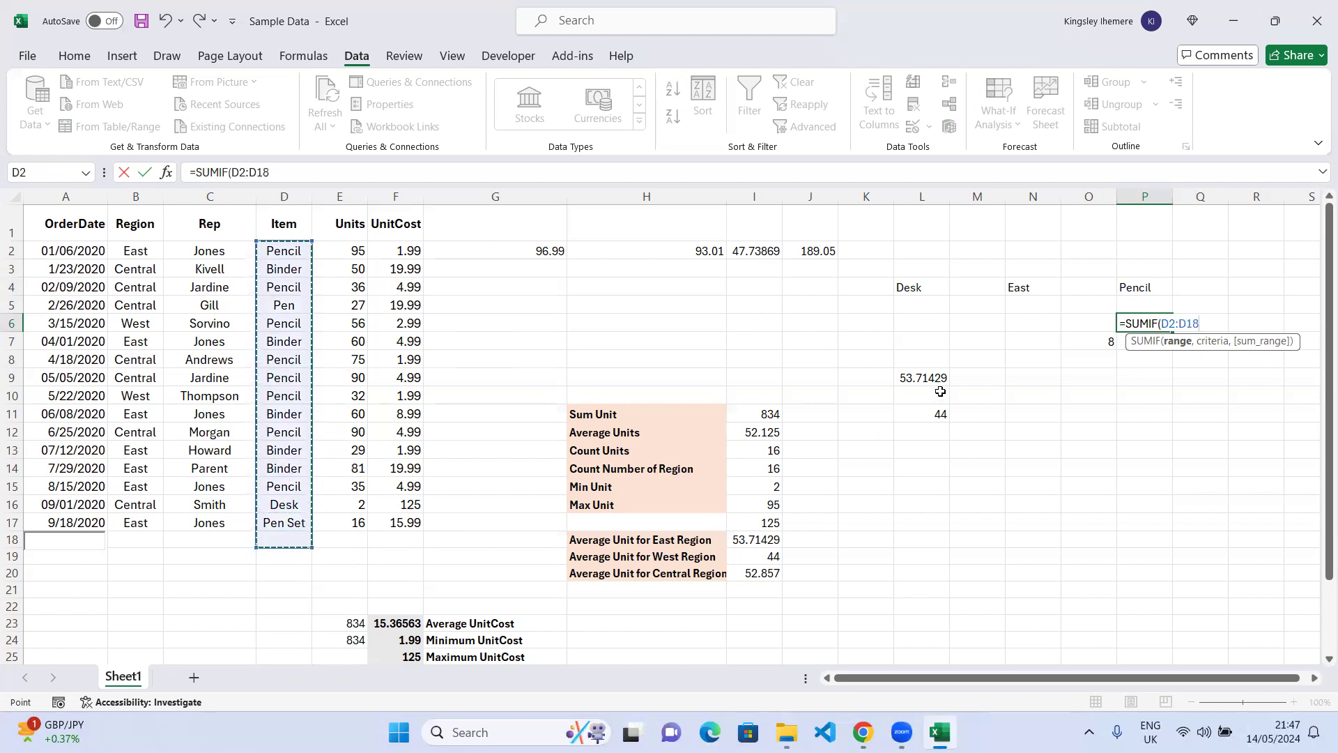
pyautogui.write(',')
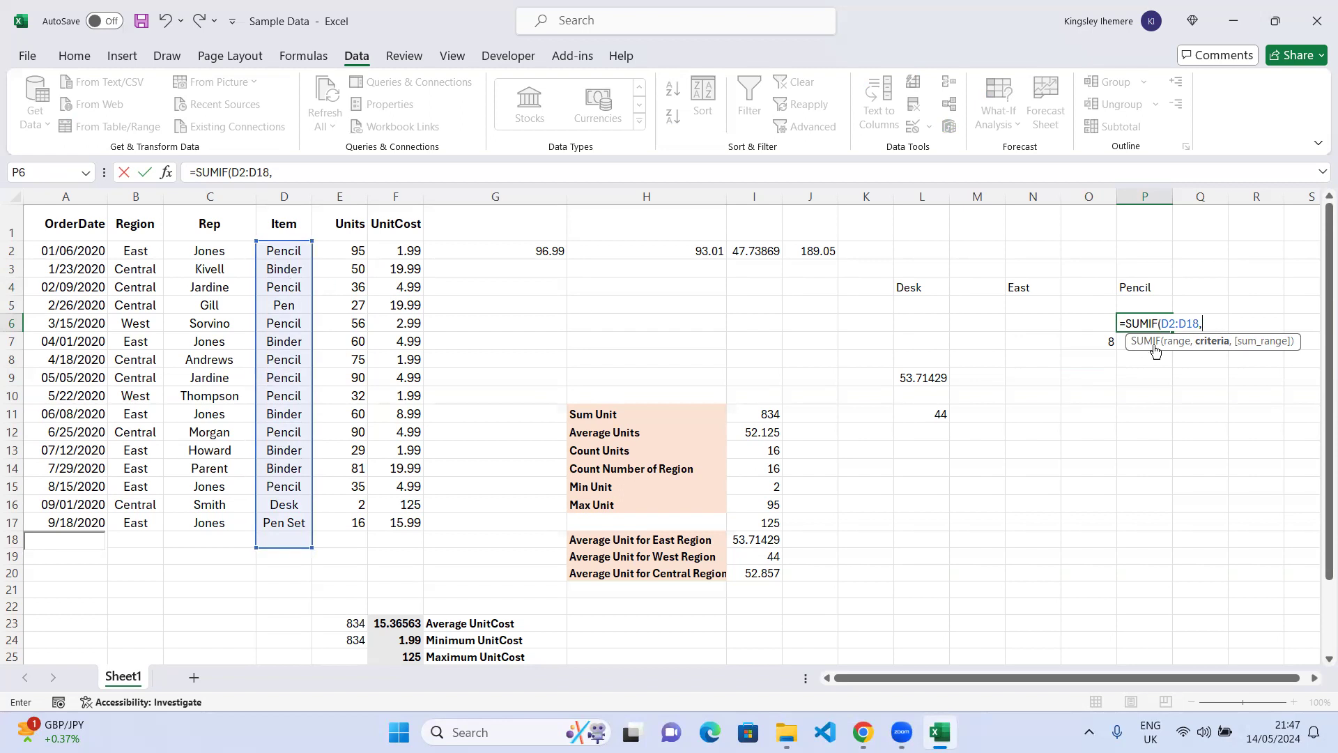
pyautogui.click(1150, 287)
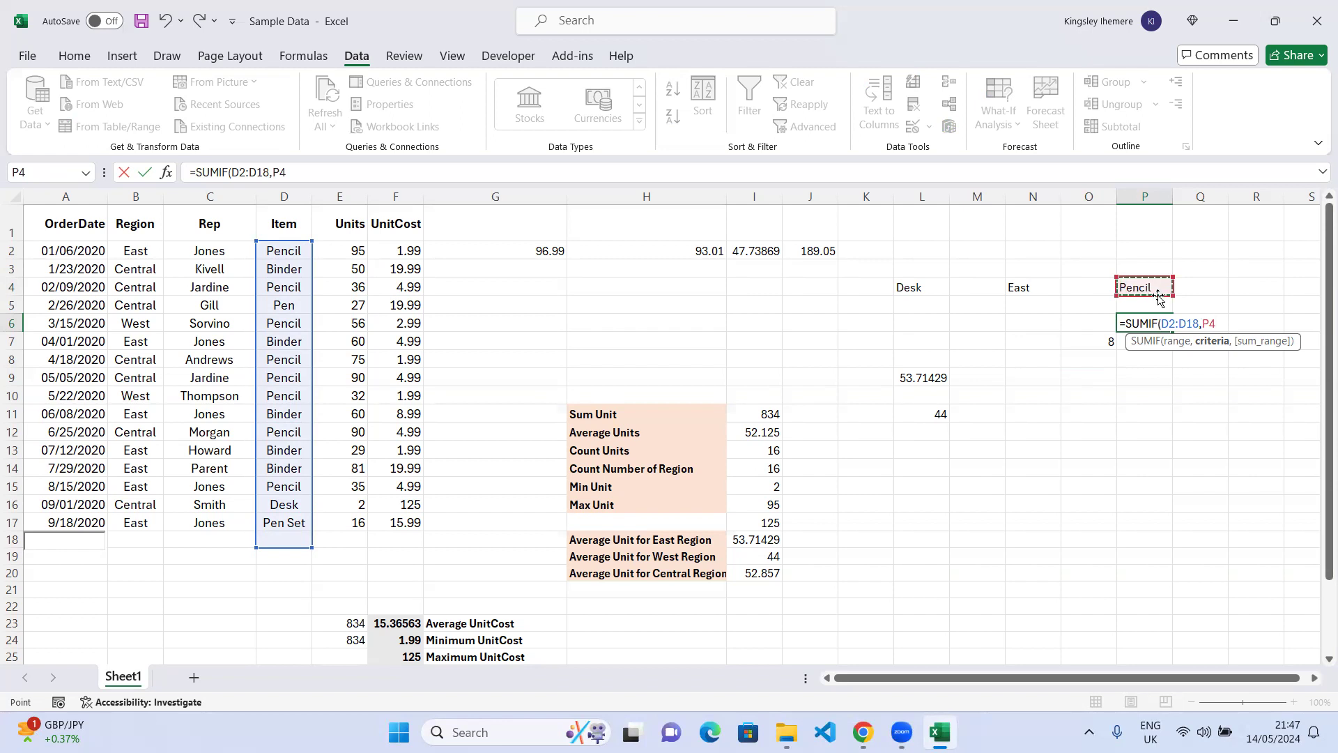
pyautogui.write(',')
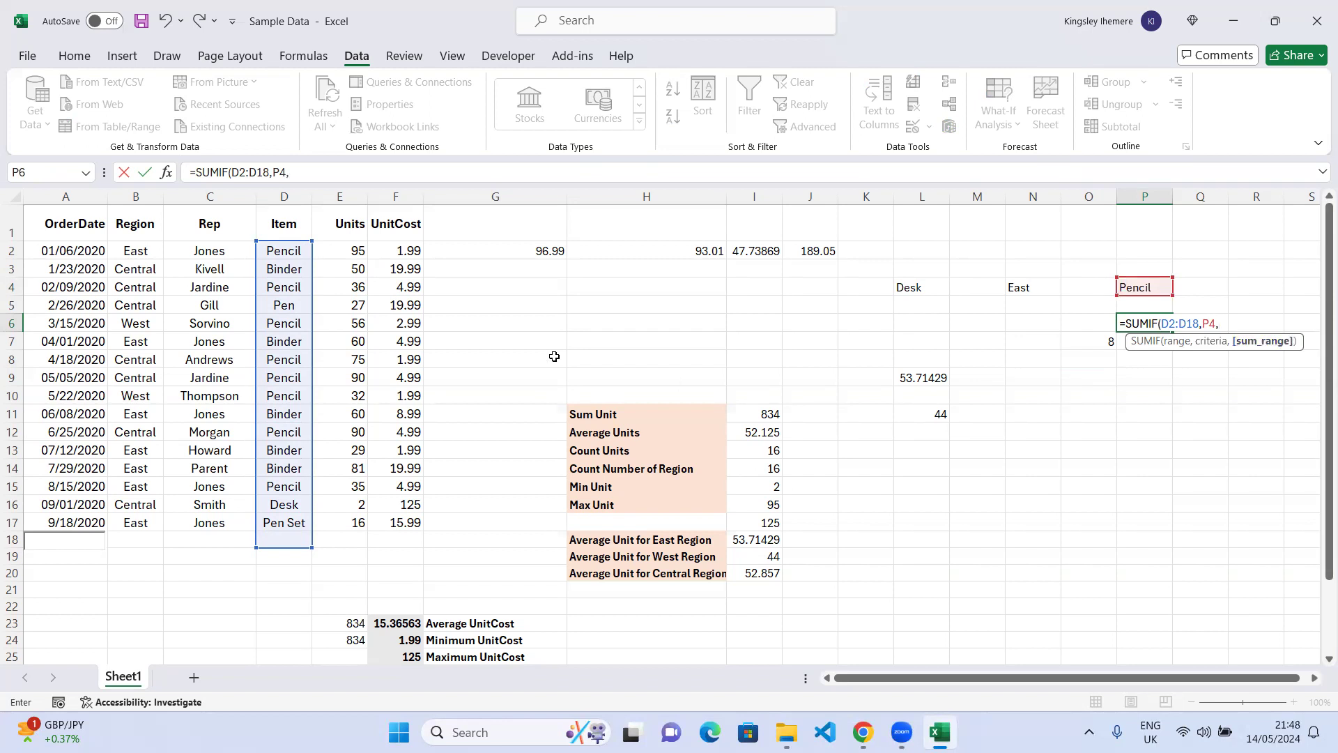
pyautogui.moveTo(407, 251); pyautogui.dragTo(423, 524)
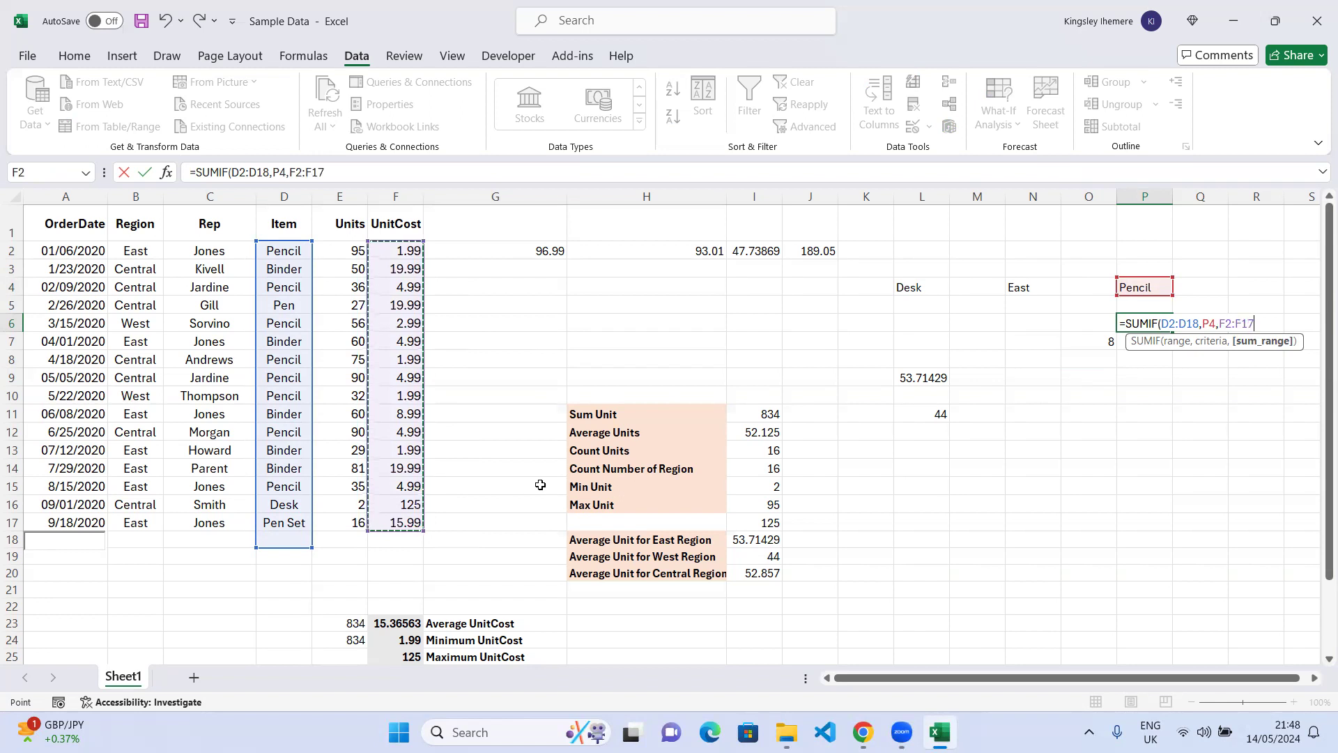
pyautogui.write(')')
pyautogui.press('Return')
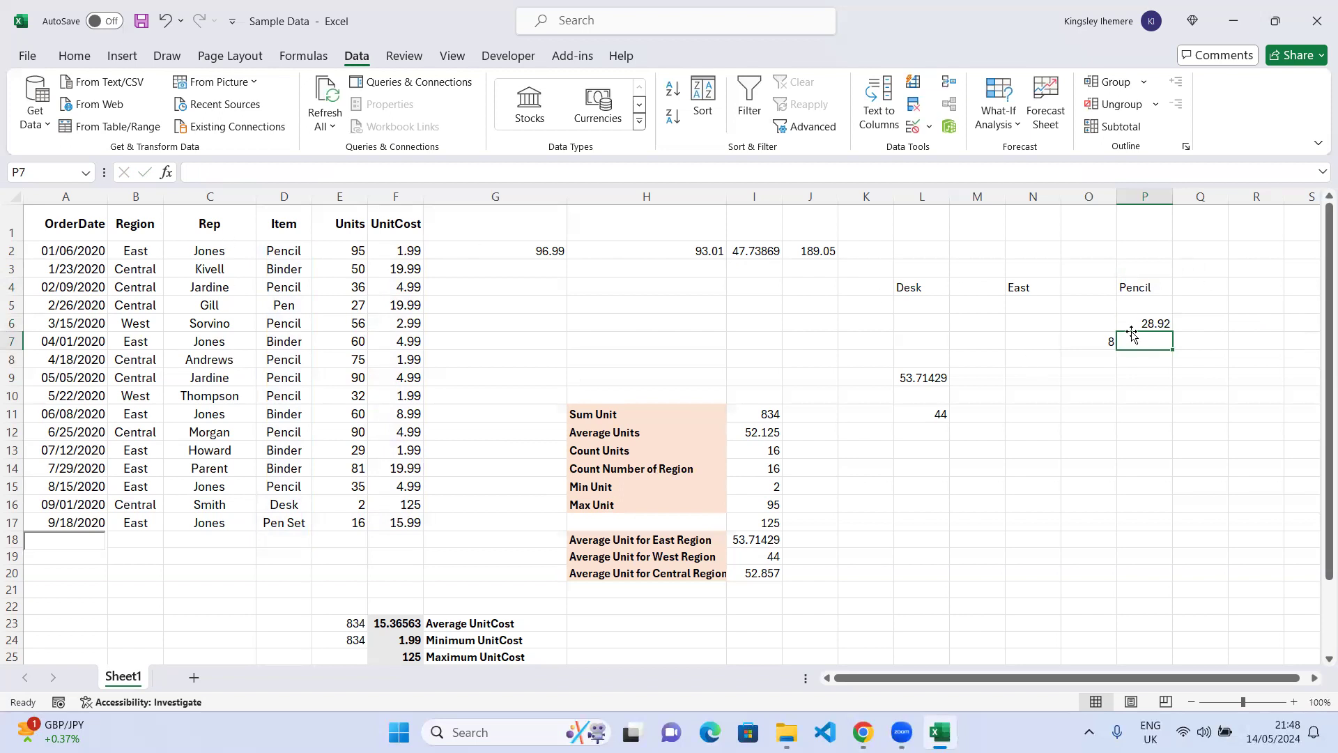
# Step: Test the conditional sum by choosing Binder and finally Desk from the drop-down list in P4
pyautogui.click(1158, 293)
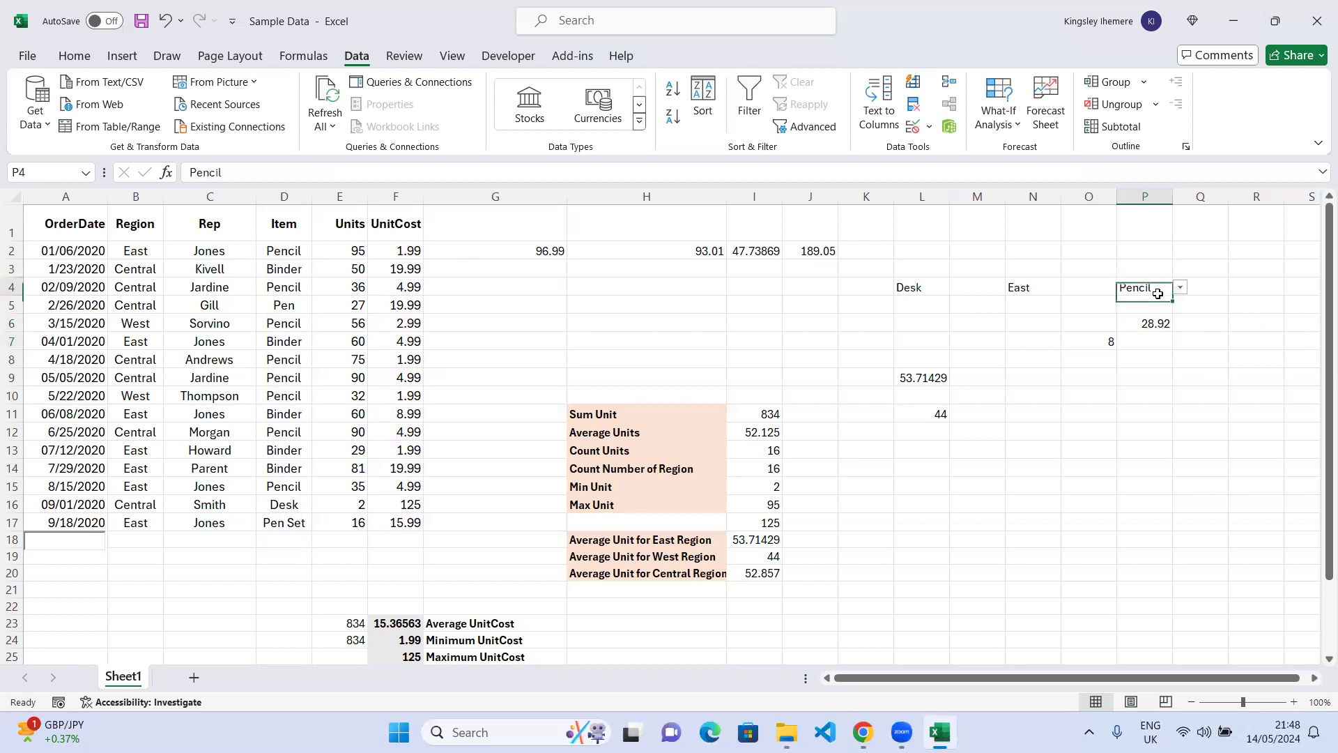
pyautogui.click(1180, 288)
pyautogui.click(1159, 327)
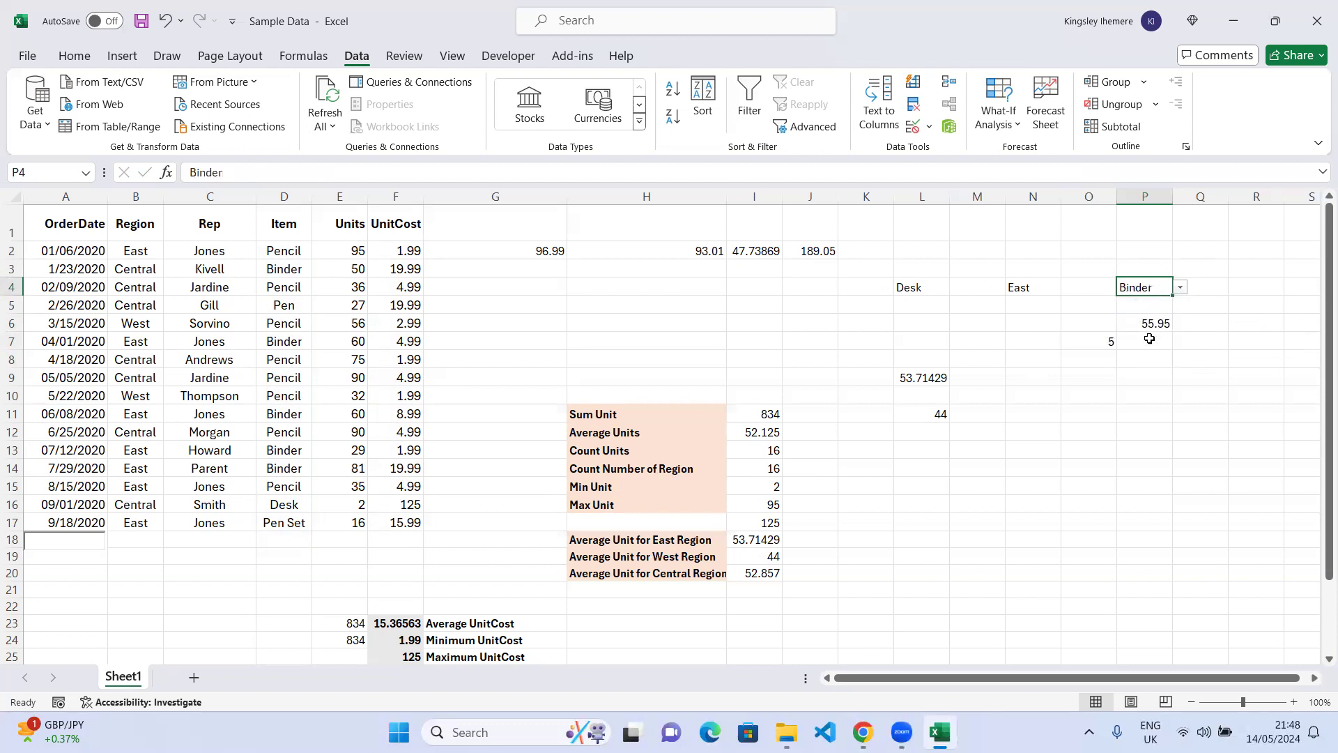
pyautogui.click(1178, 289)
pyautogui.click(1159, 347)
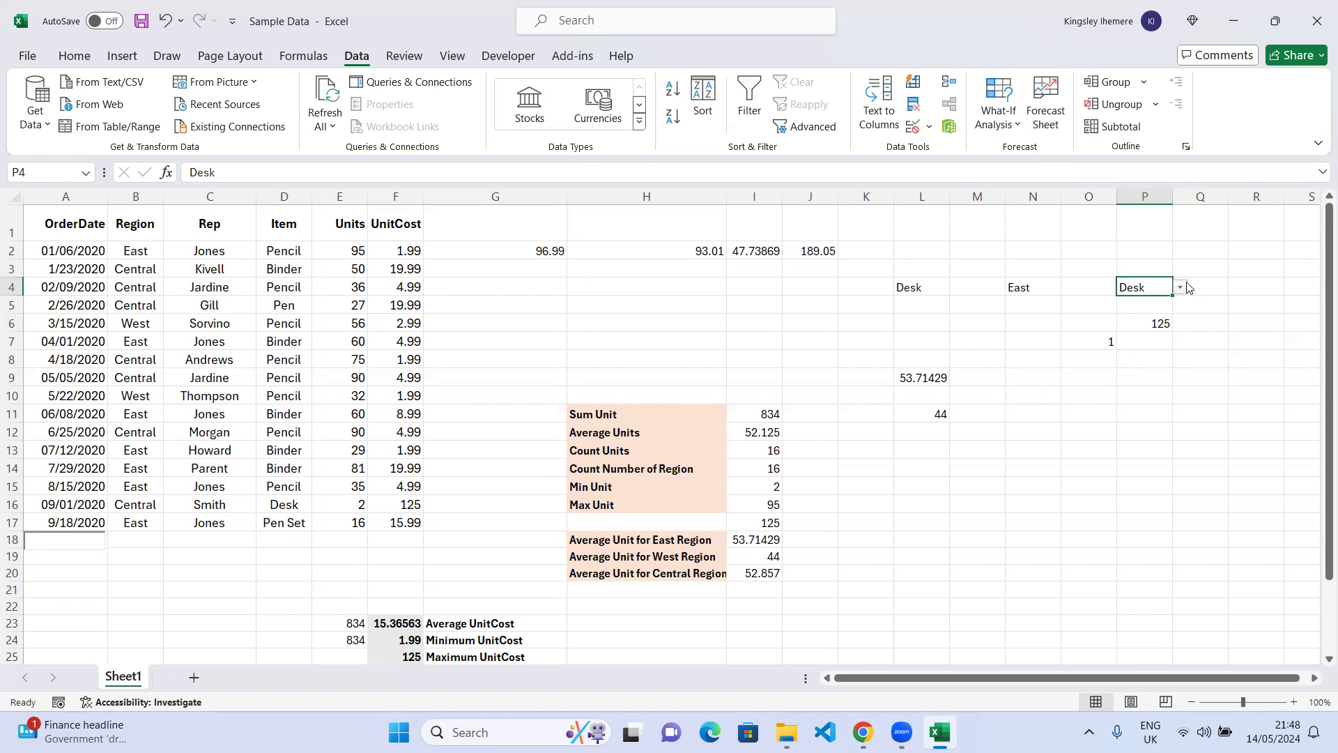
pyautogui.click(1178, 287)
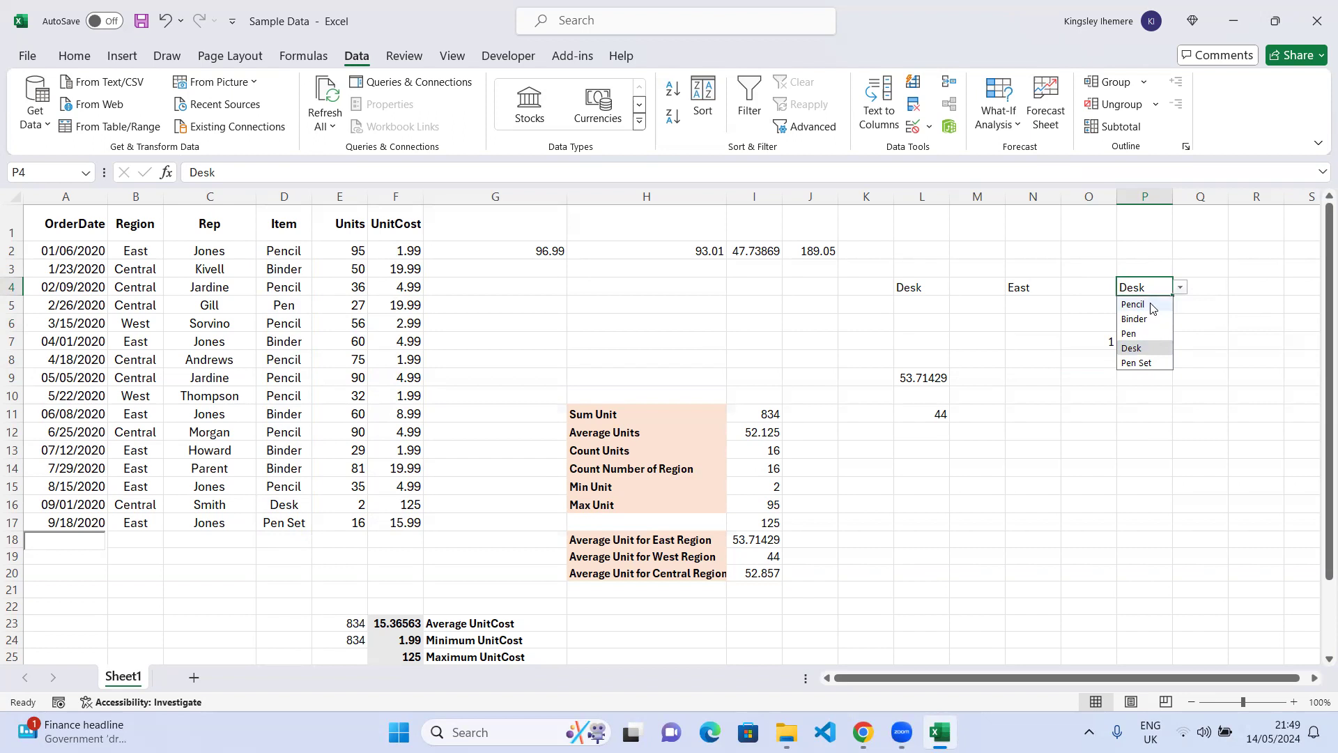
pyautogui.click(1182, 289)
pyautogui.click(1182, 288)
pyautogui.click(1182, 288)
pyautogui.click(1182, 289)
# Step: Start a data validation rule for cell R4 that allows values from a List
pyautogui.click(1242, 286)
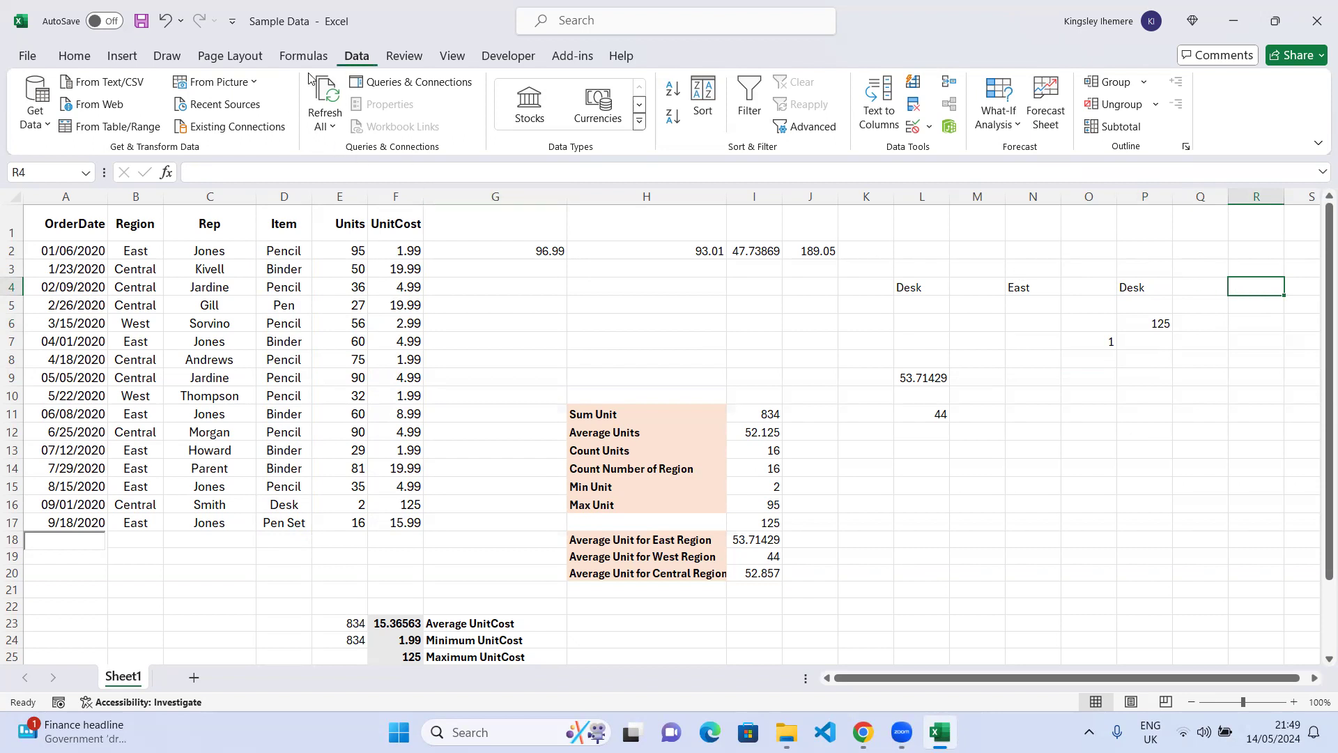
pyautogui.click(74, 57)
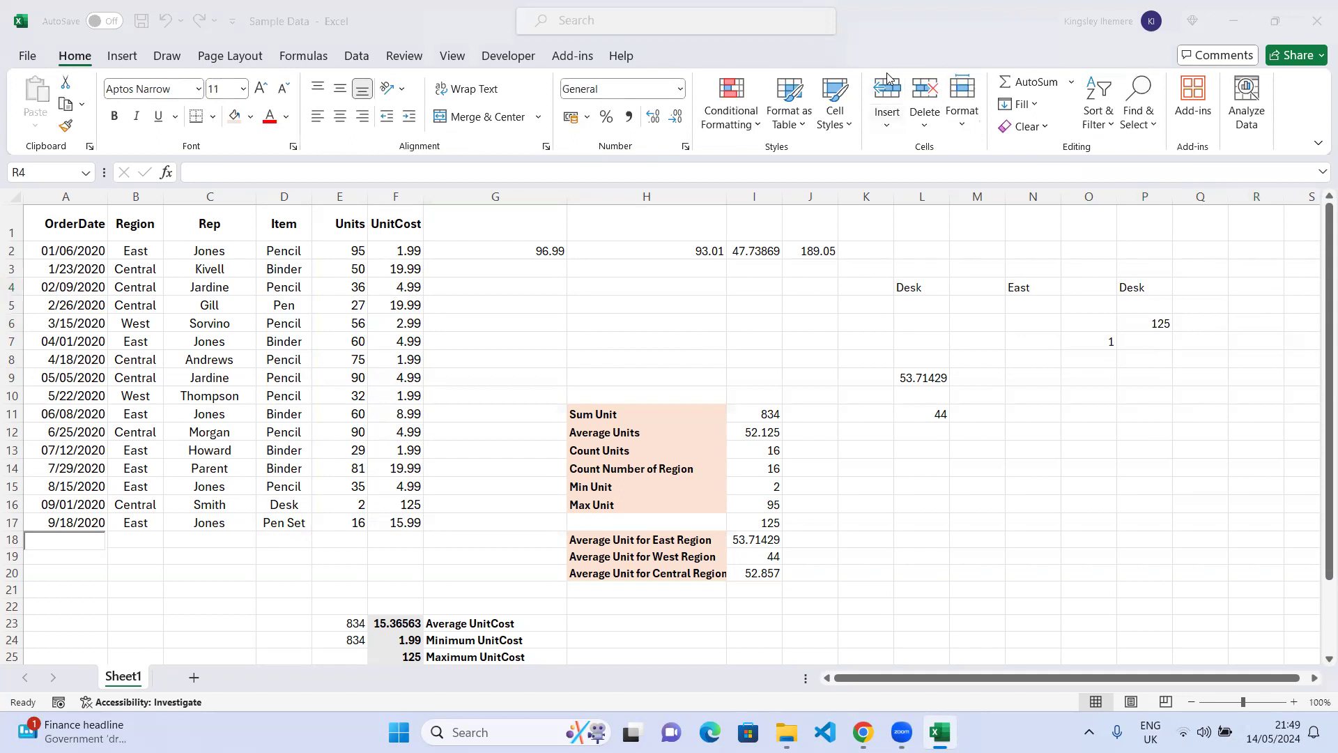
pyautogui.click(356, 57)
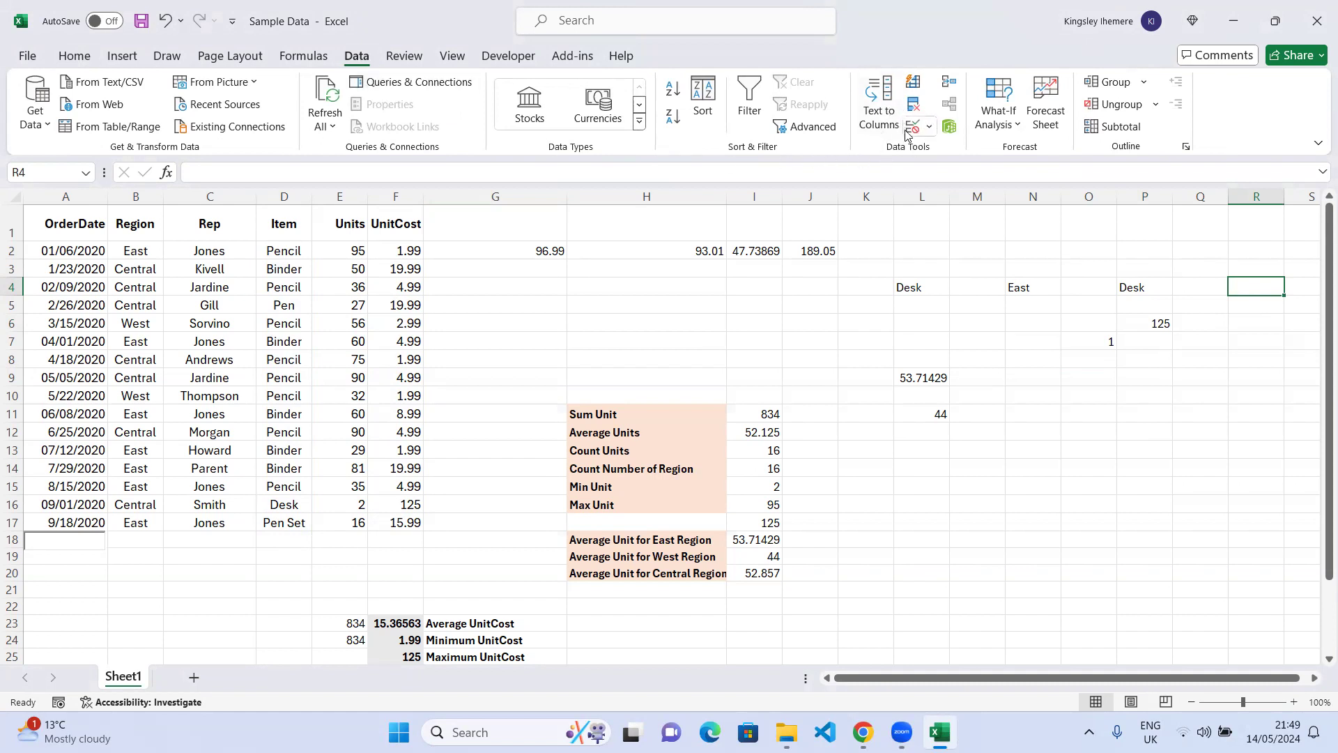
pyautogui.click(928, 127)
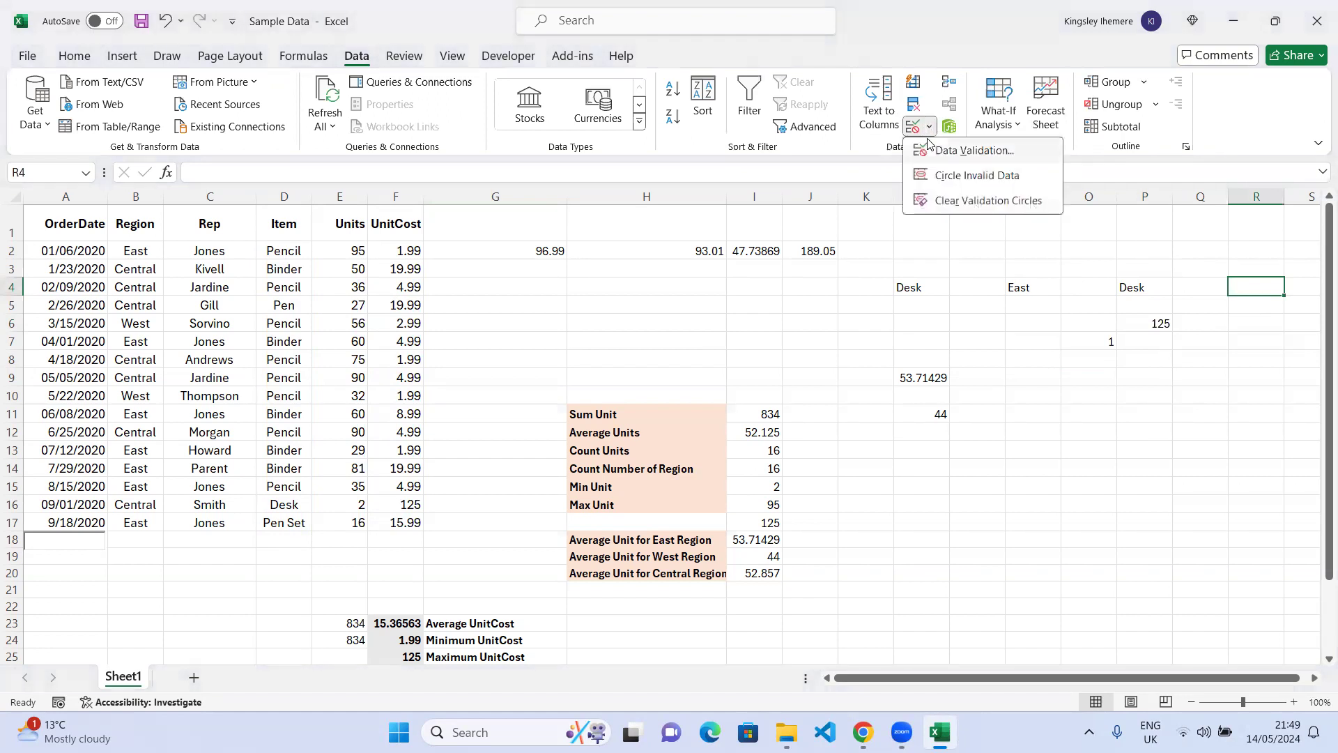
pyautogui.click(971, 156)
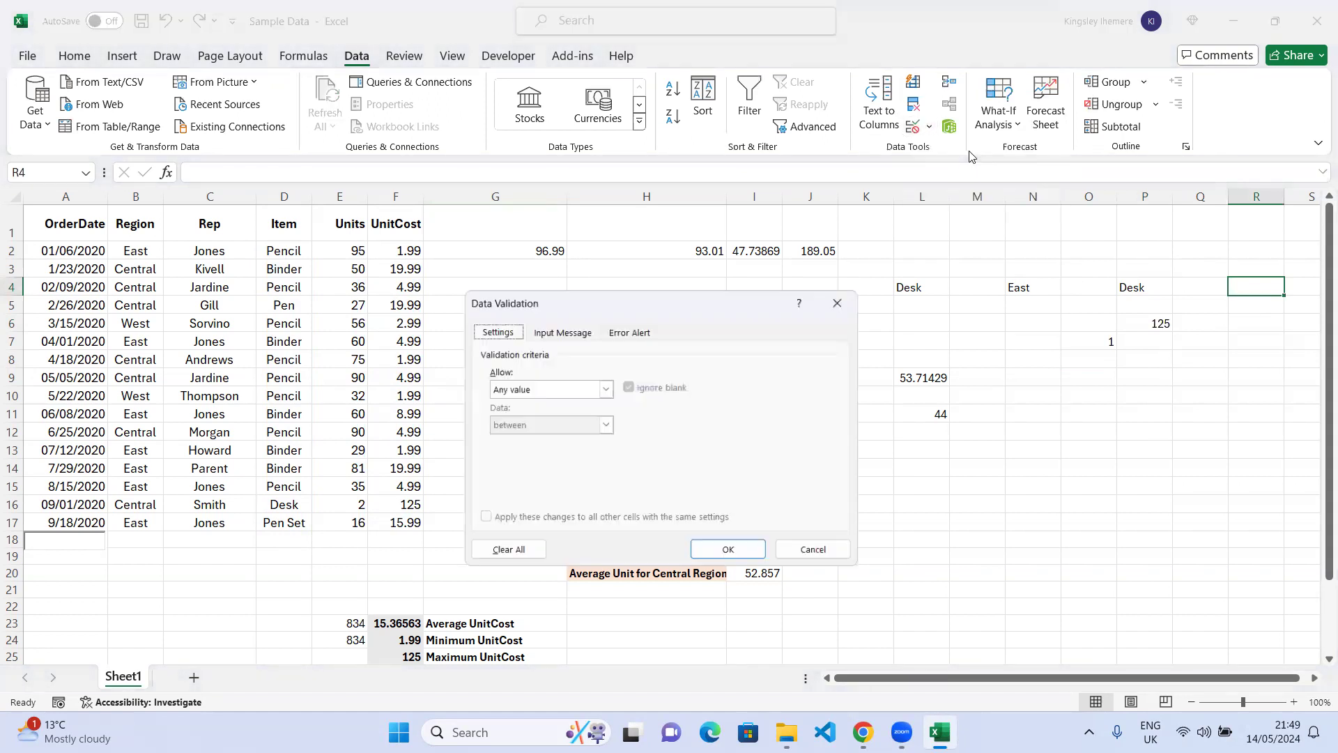
pyautogui.moveTo(666, 297); pyautogui.dragTo(698, 234)
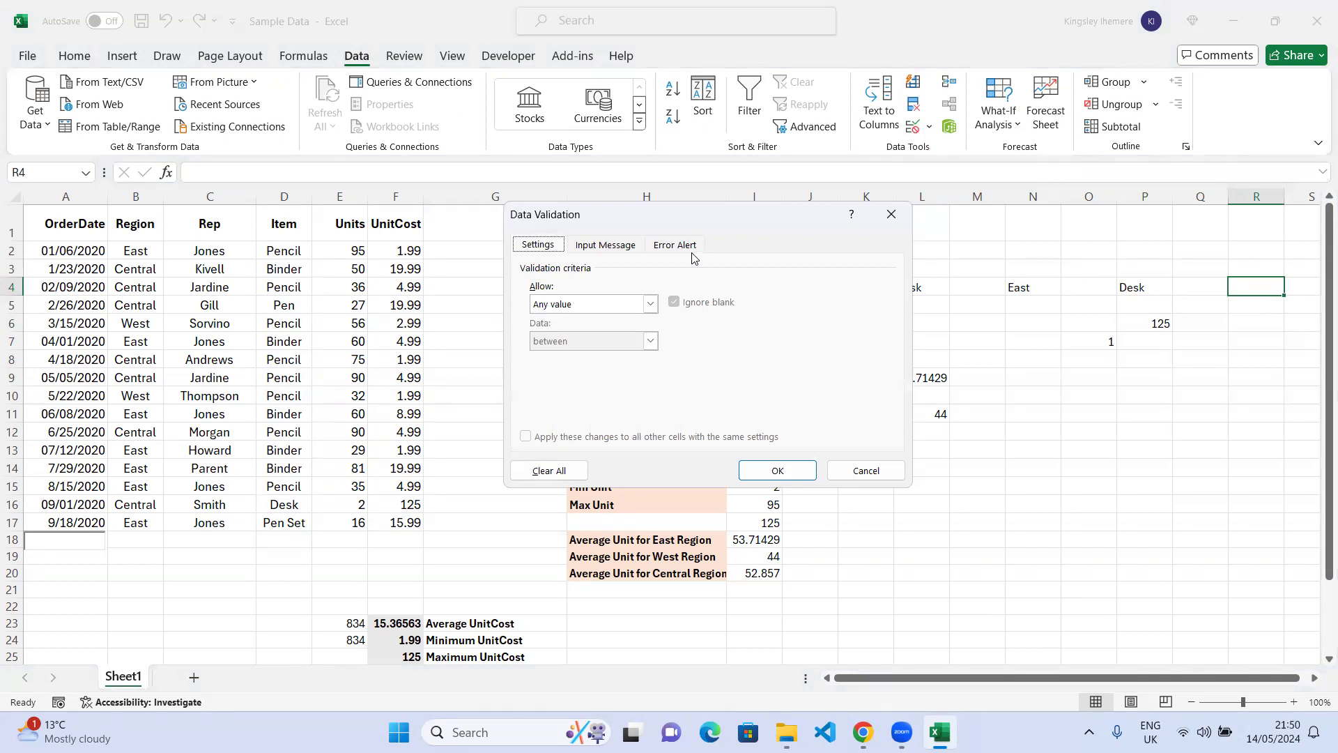
pyautogui.click(649, 304)
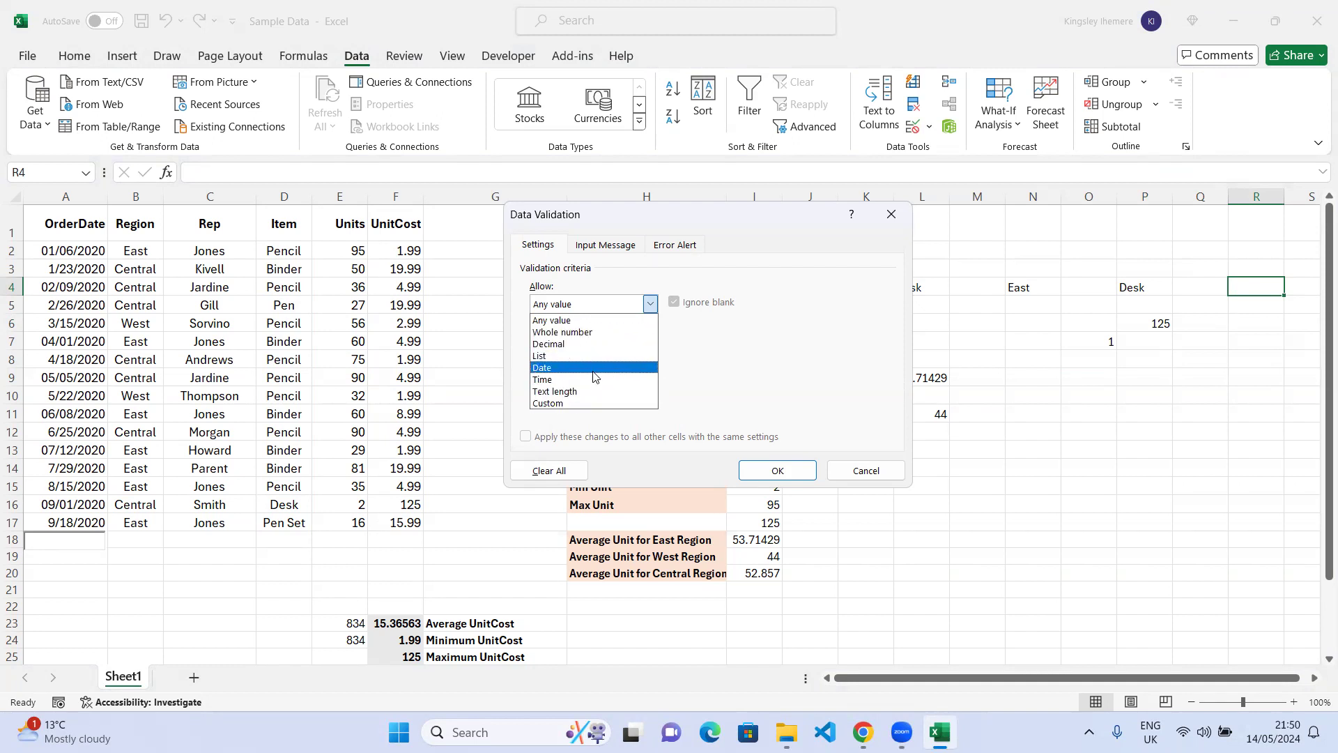
pyautogui.click(569, 355)
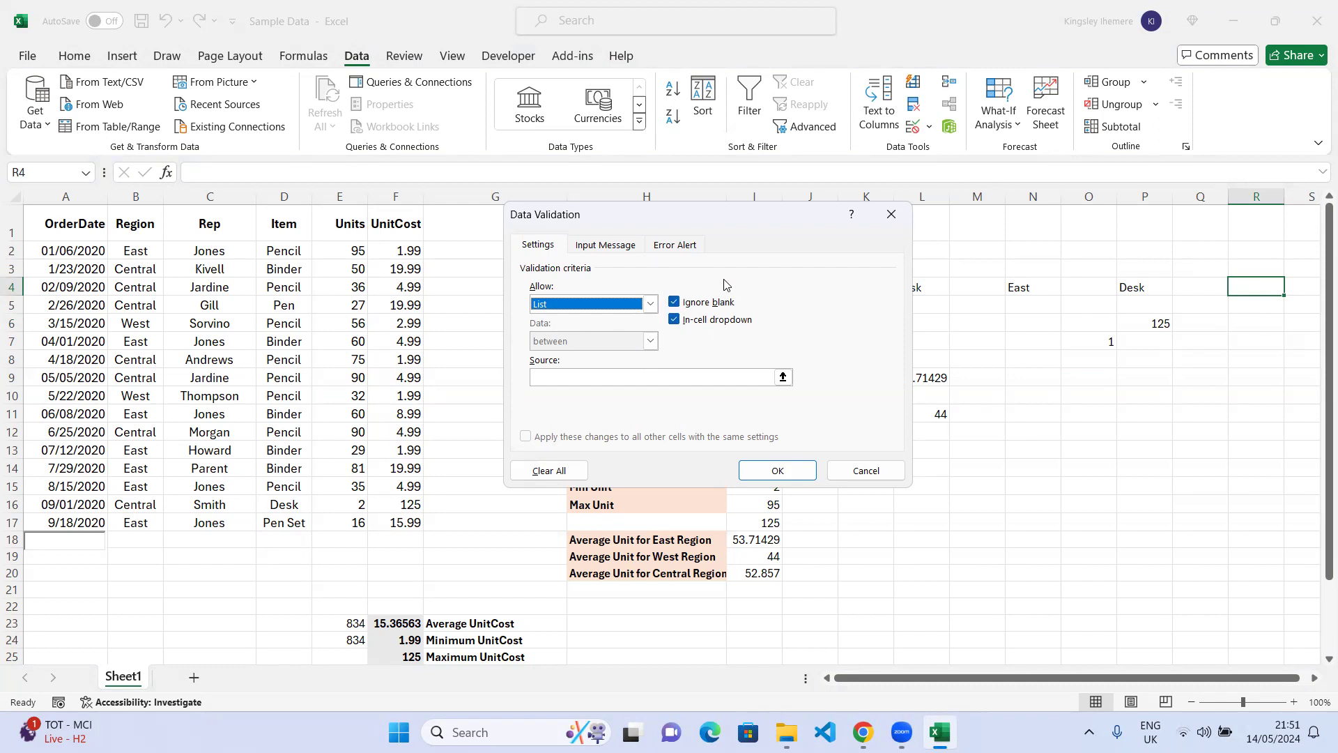
pyautogui.click(650, 305)
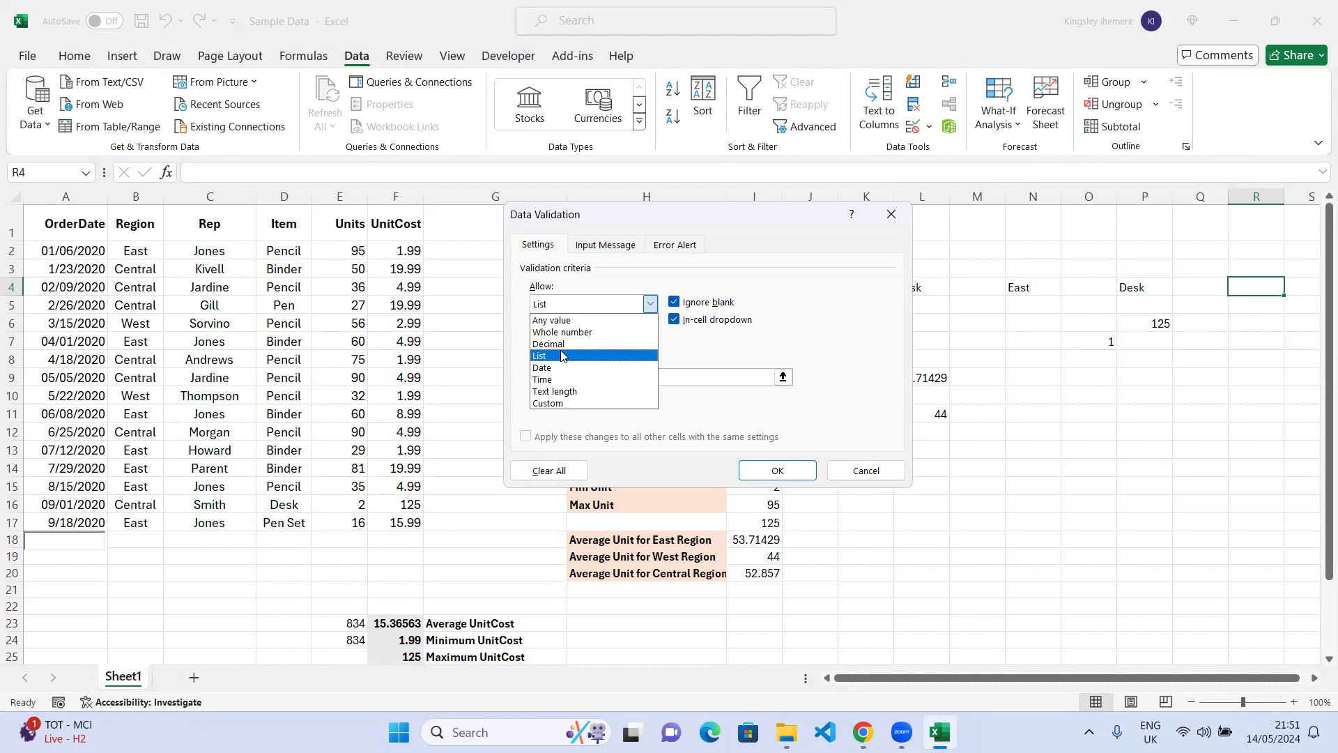
pyautogui.click(562, 356)
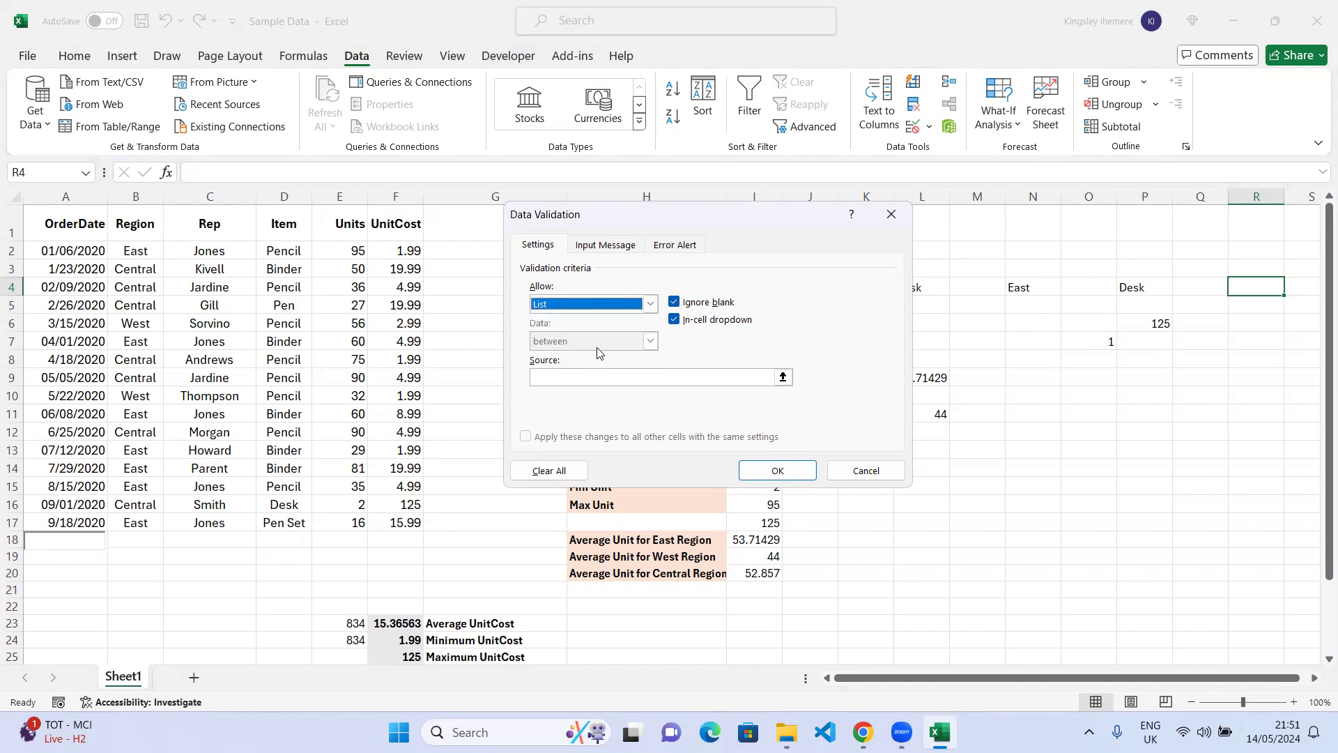
# Step: Set the list source for R4 to the Item values in =$D$2:$D$17 and apply the rule
pyautogui.click(784, 377)
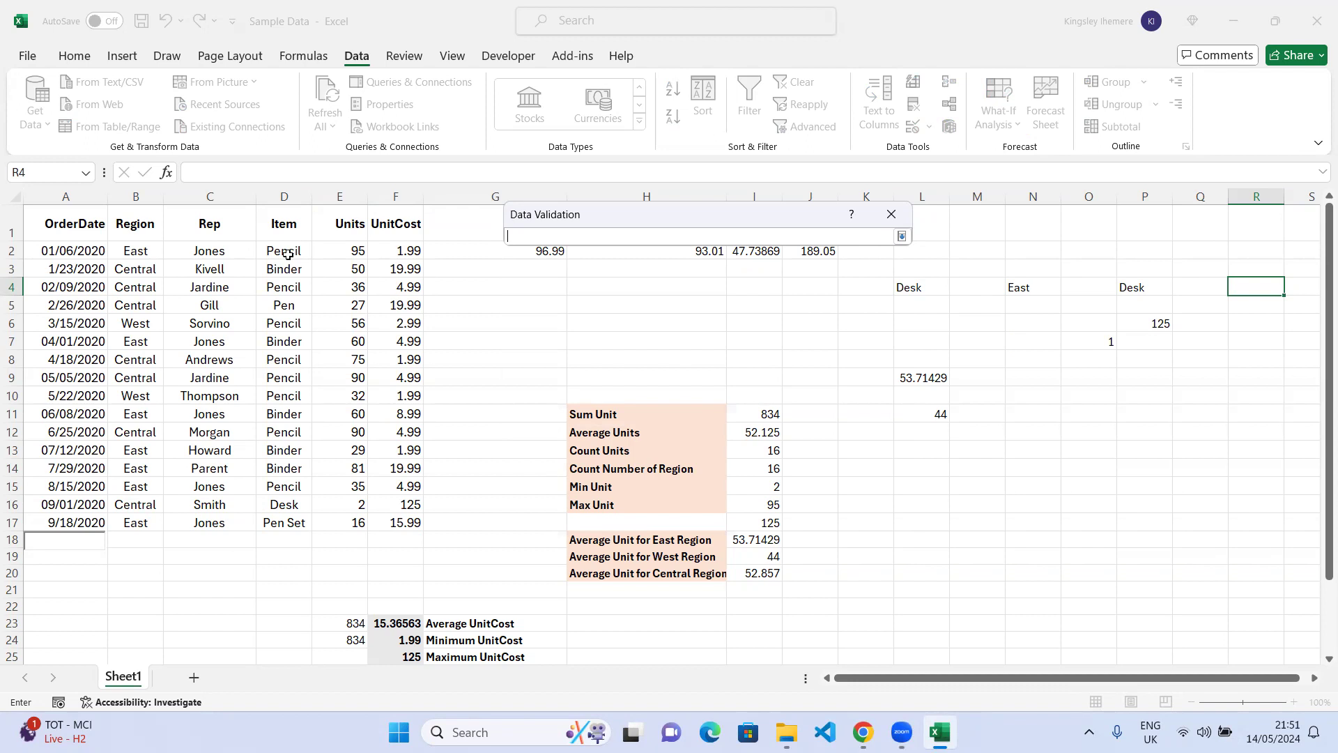
pyautogui.moveTo(288, 251); pyautogui.dragTo(292, 524)
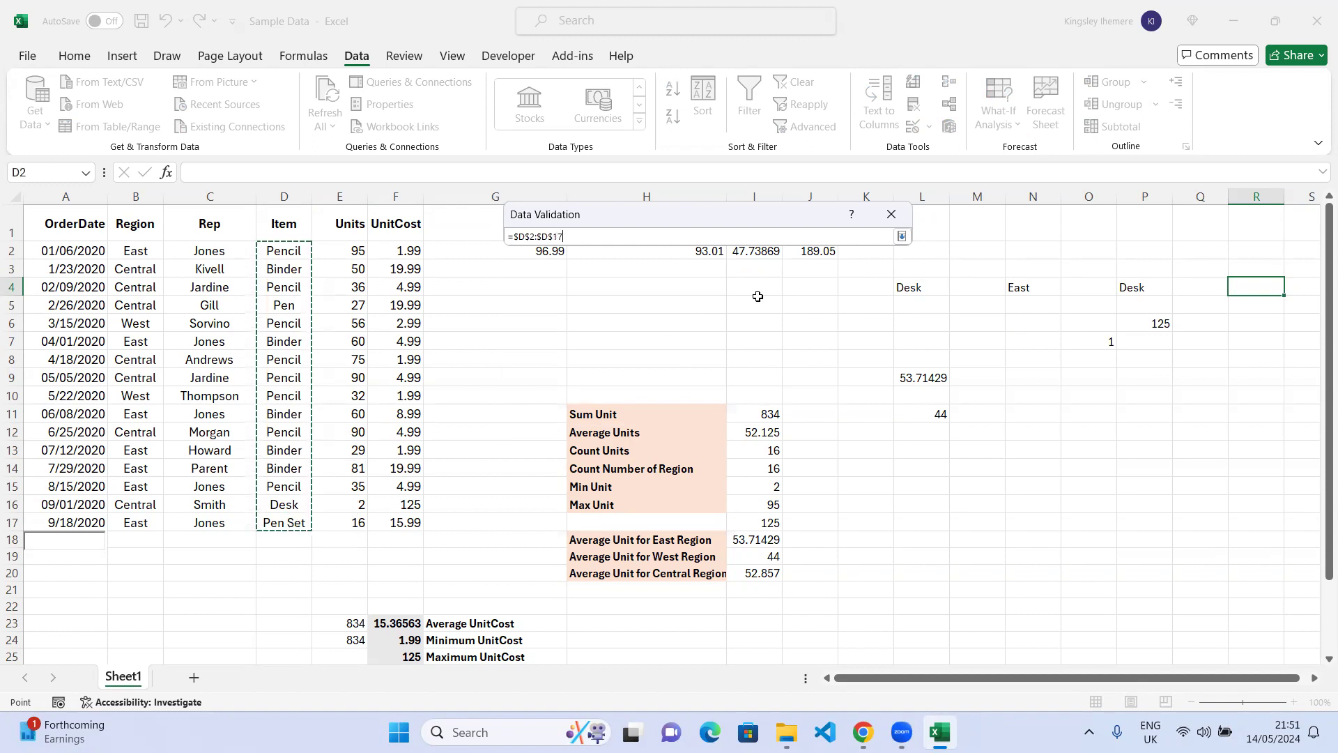
pyautogui.click(901, 237)
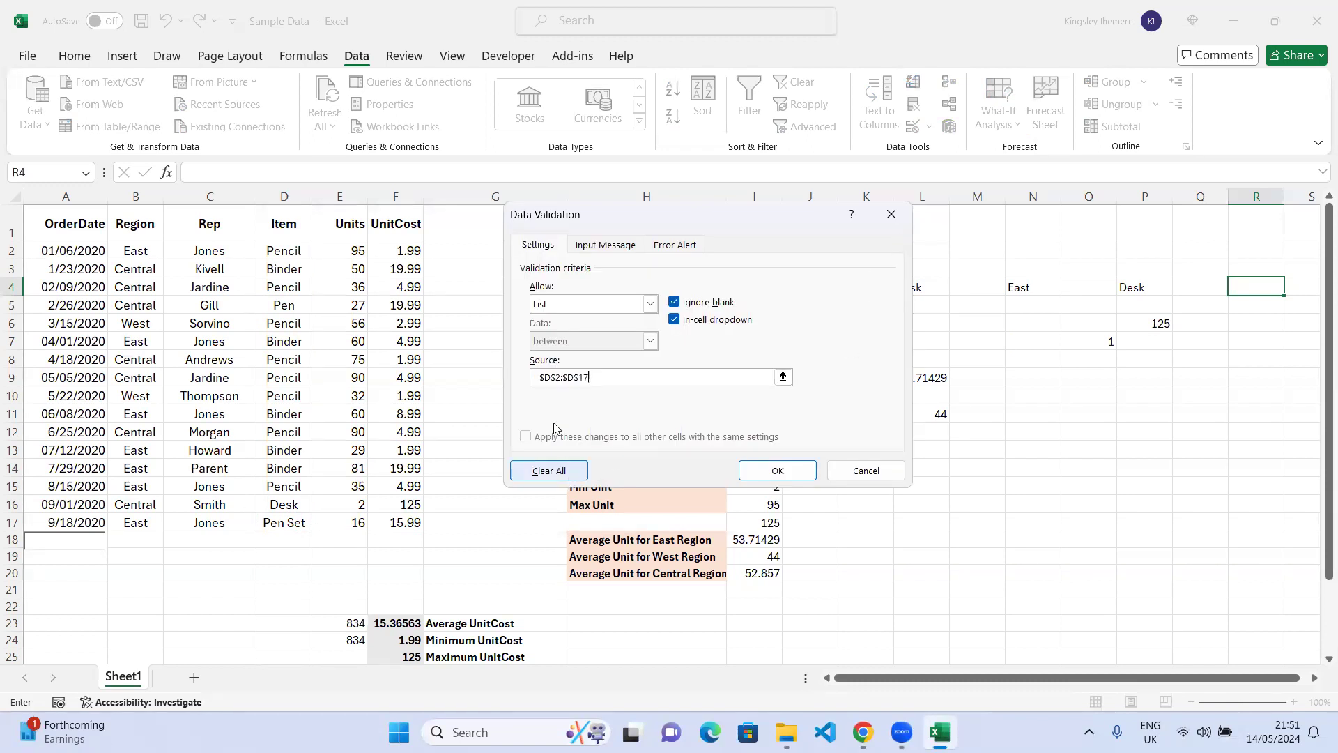
pyautogui.click(774, 471)
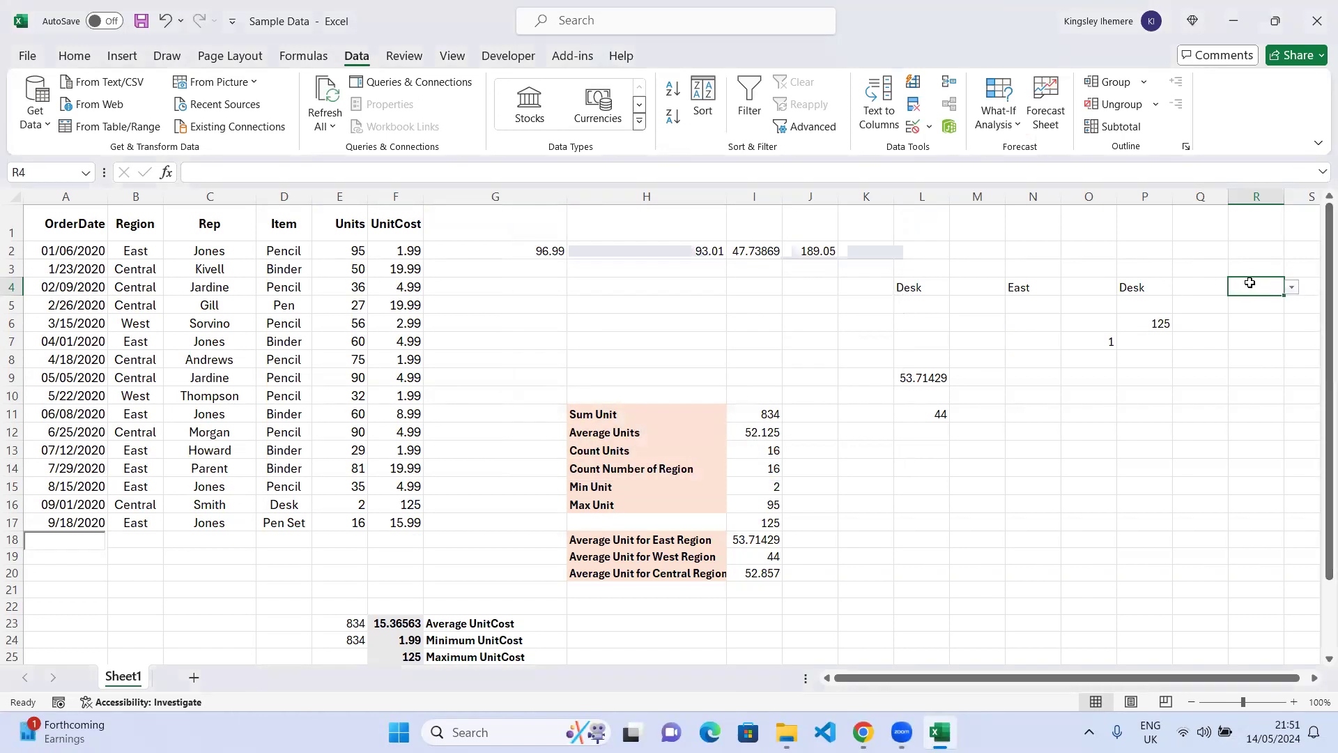
# Step: Try the new drop-down list in R4 by choosing Desk and finally Pen Set
pyautogui.click(1291, 289)
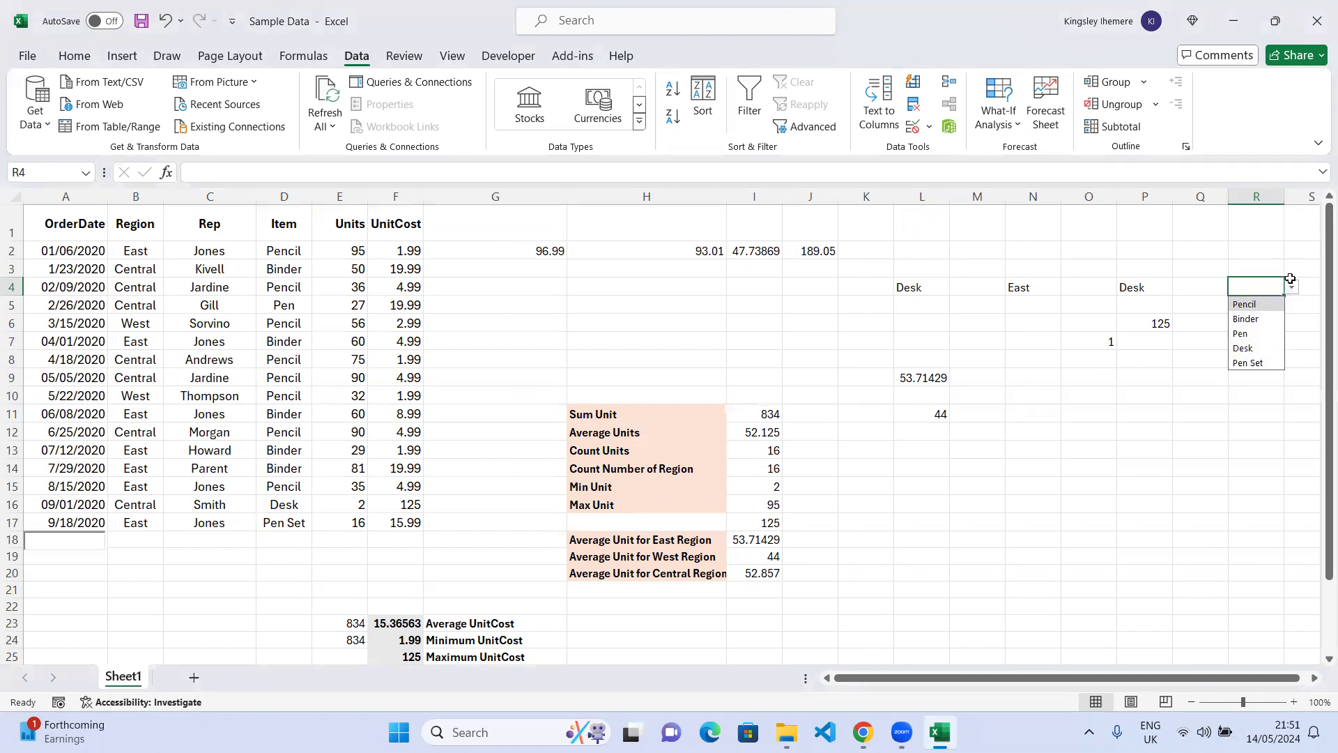
pyautogui.click(1247, 348)
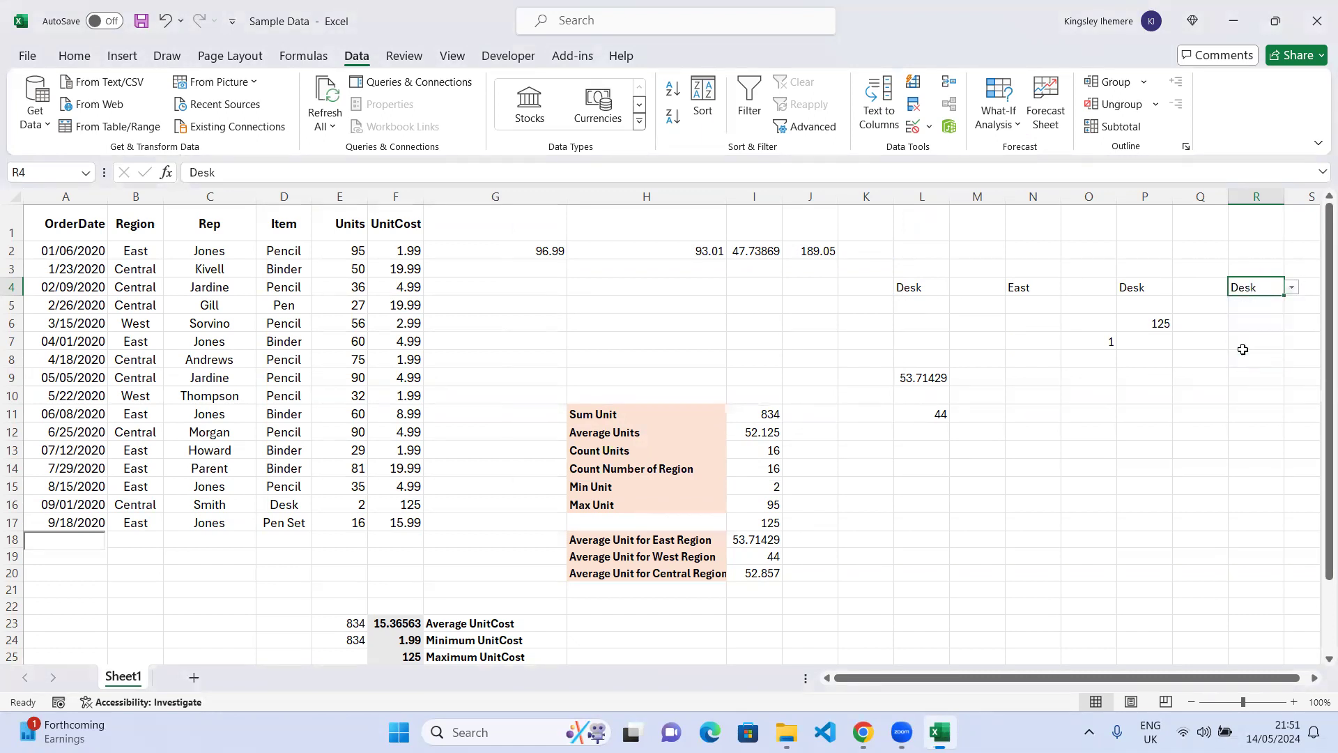
pyautogui.click(1292, 288)
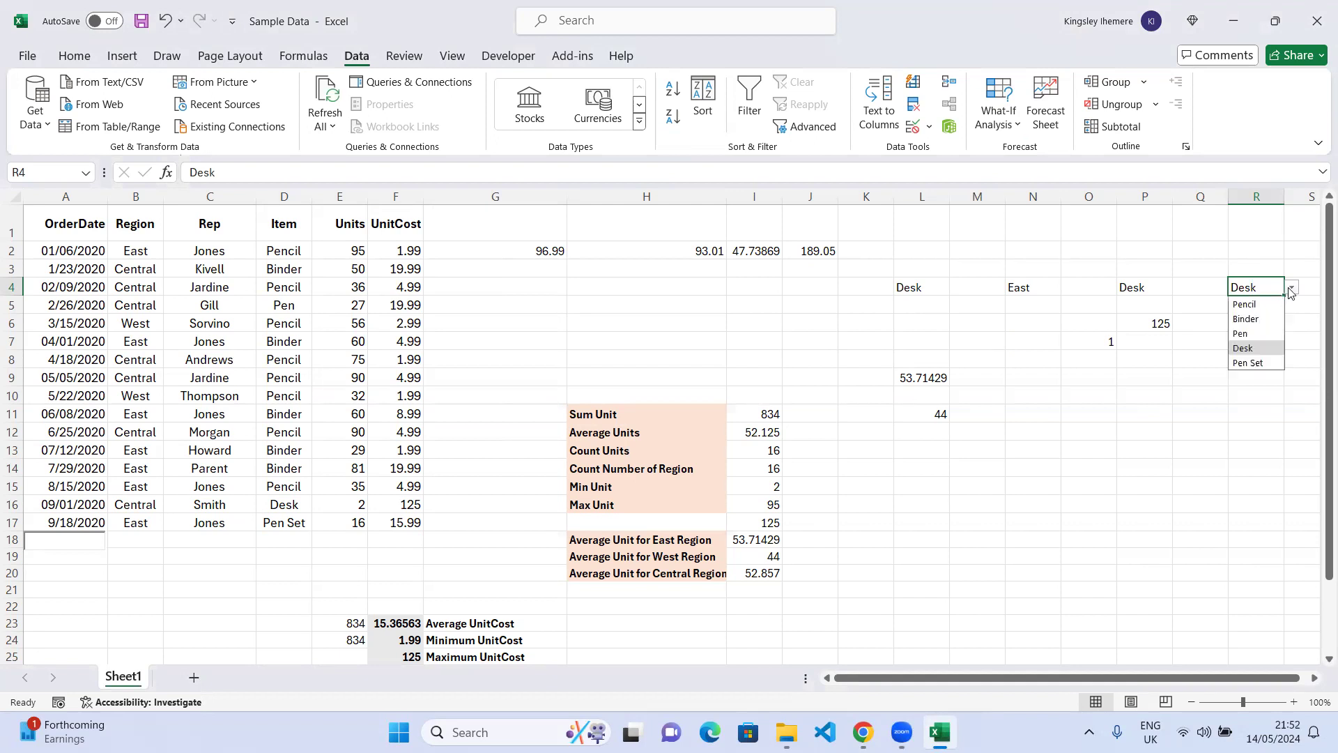
pyautogui.click(1251, 360)
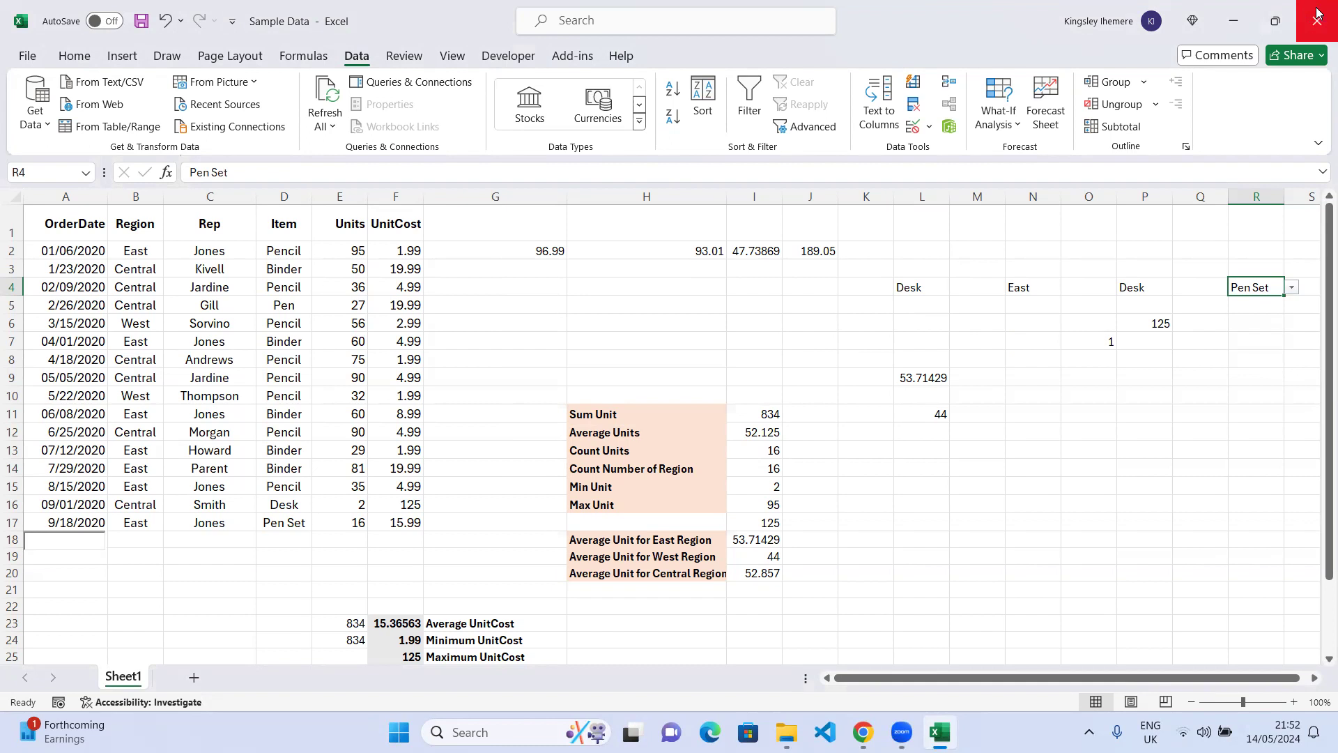
pyautogui.moveTo(902, 731)
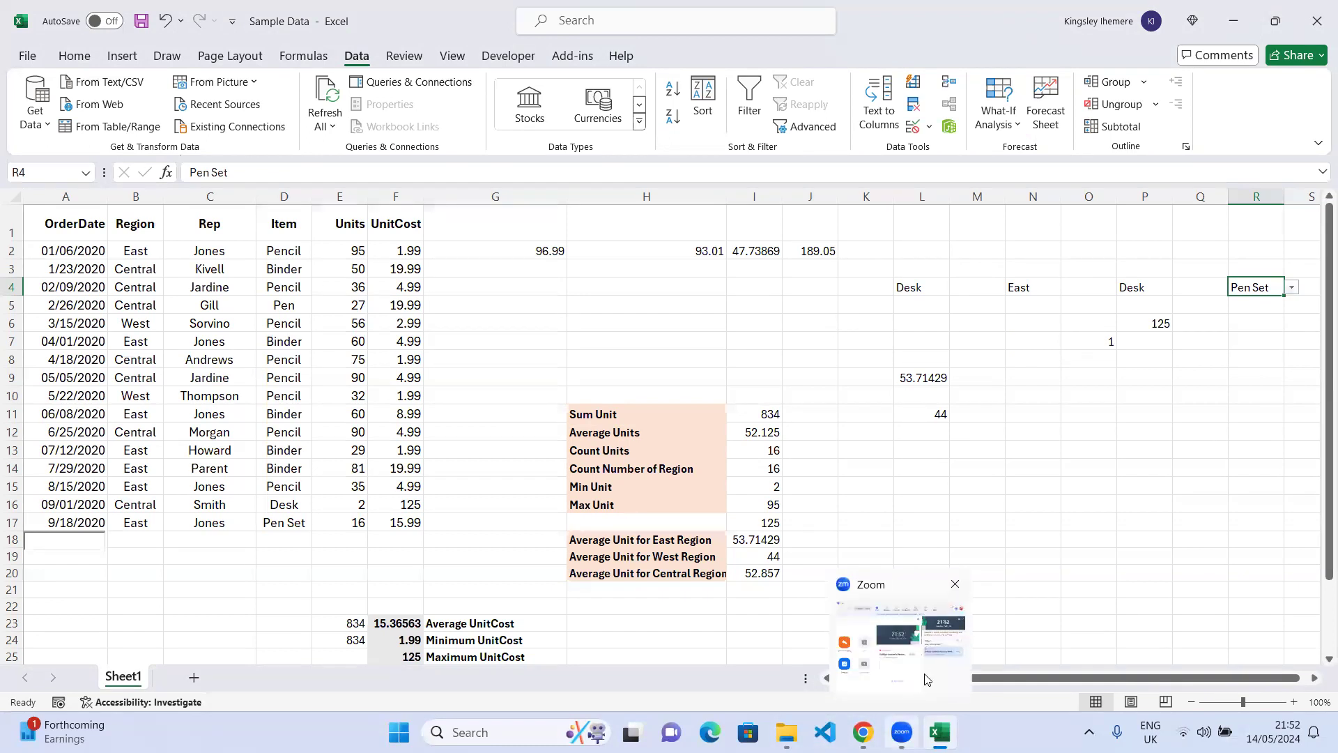
pyautogui.click(924, 669)
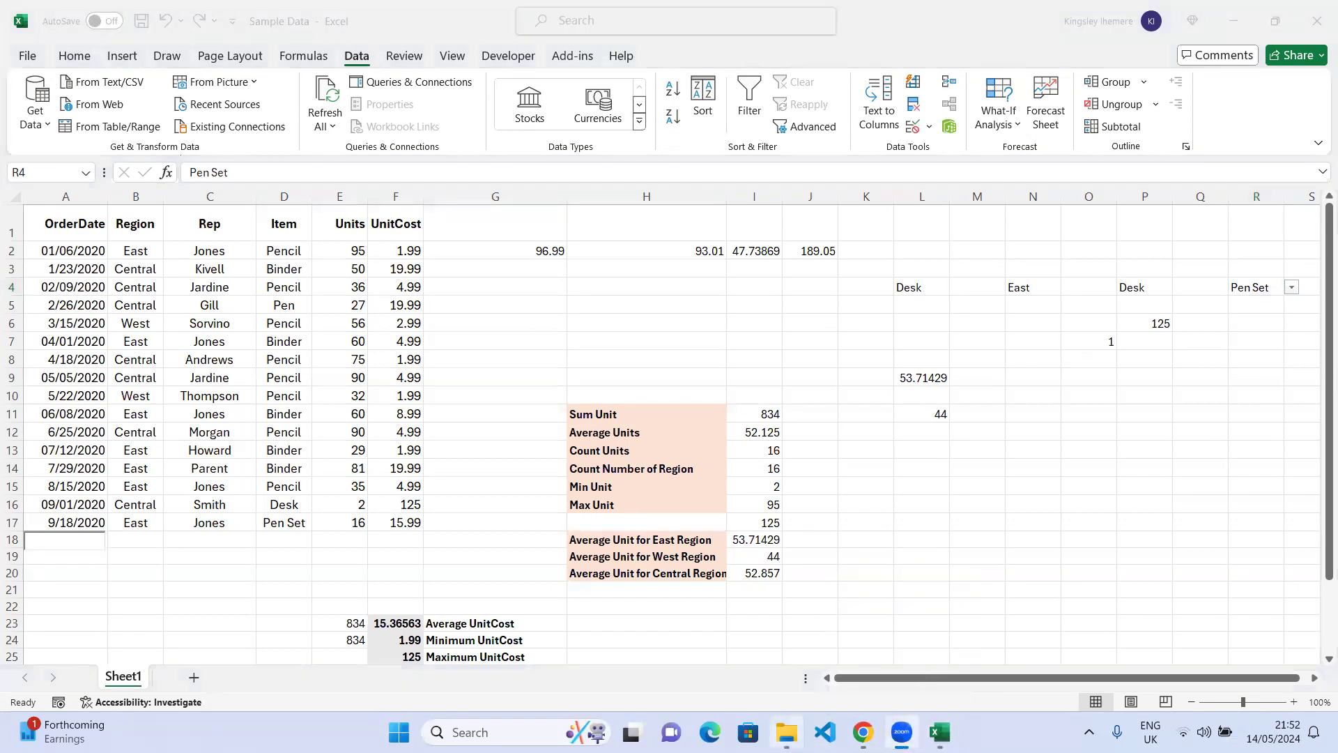
pyautogui.click(985, 70)
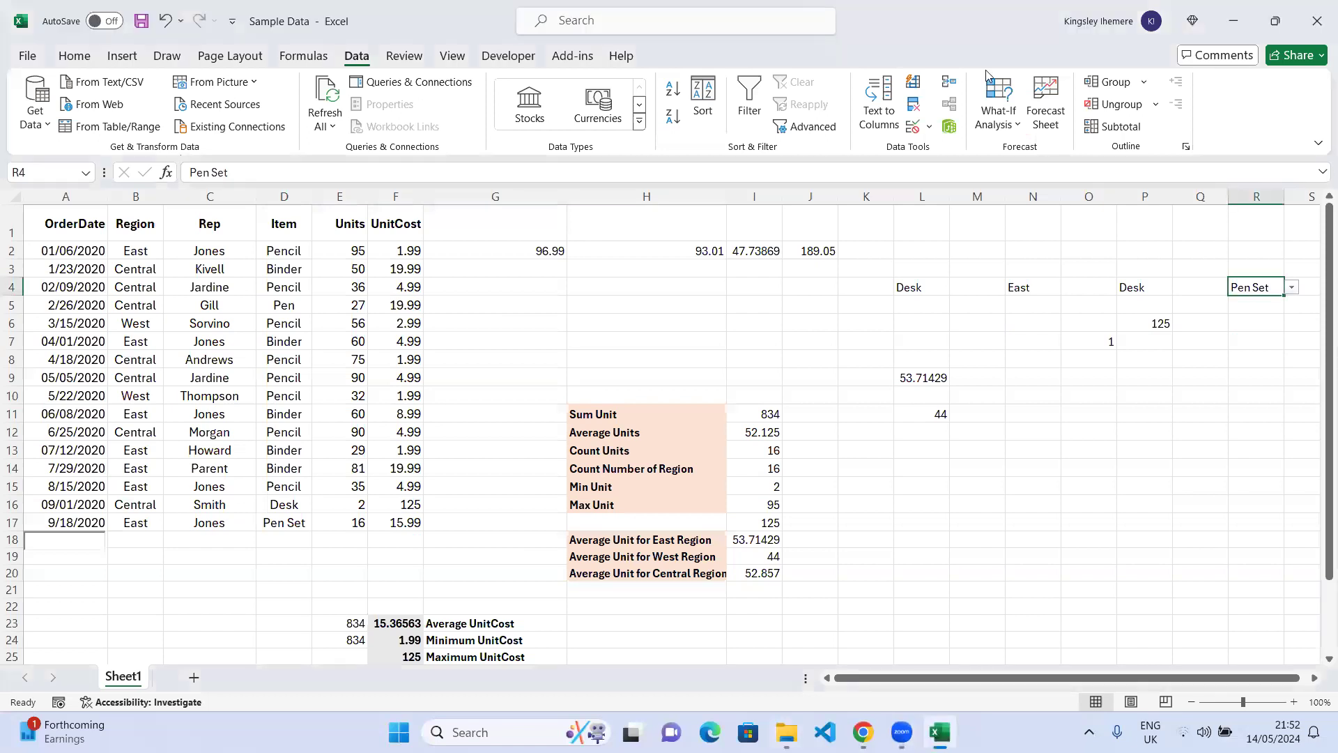